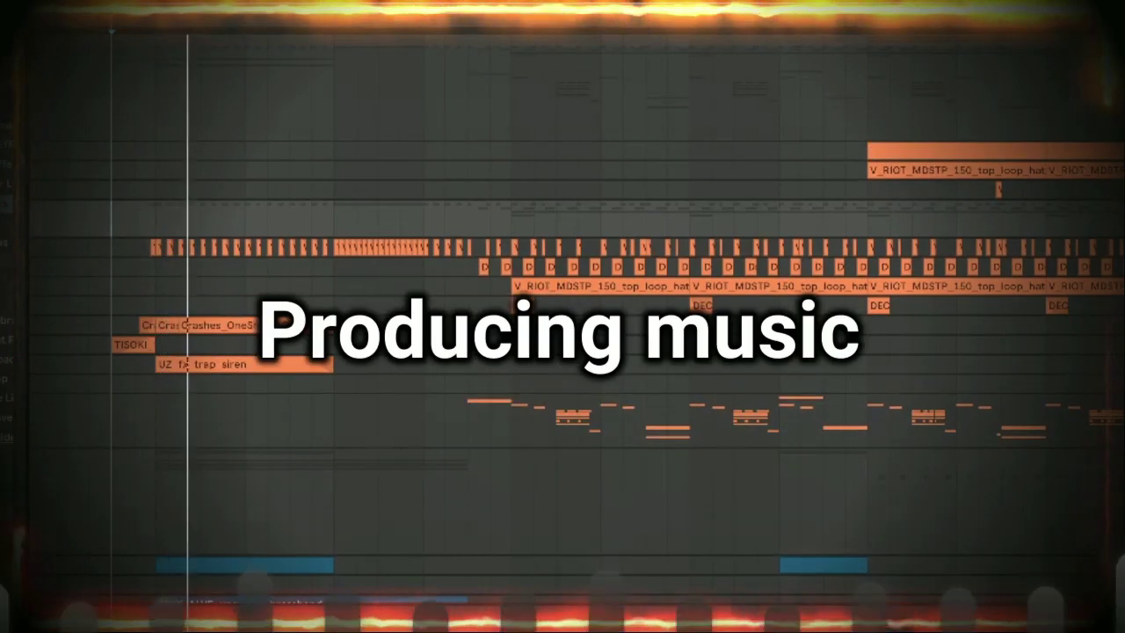
- Look over the drop's drum, bass and effects tracks in the arrangement during playback
scroll(1107, 391, down, 4)
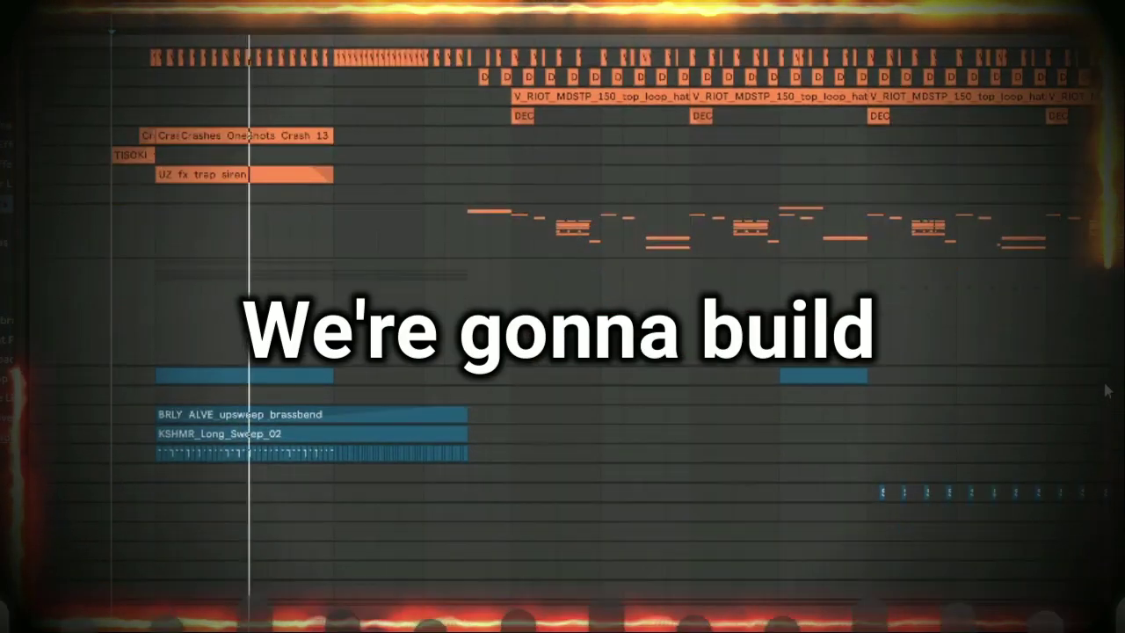
scroll(1107, 391, down, 1)
scroll(1108, 391, up, 5)
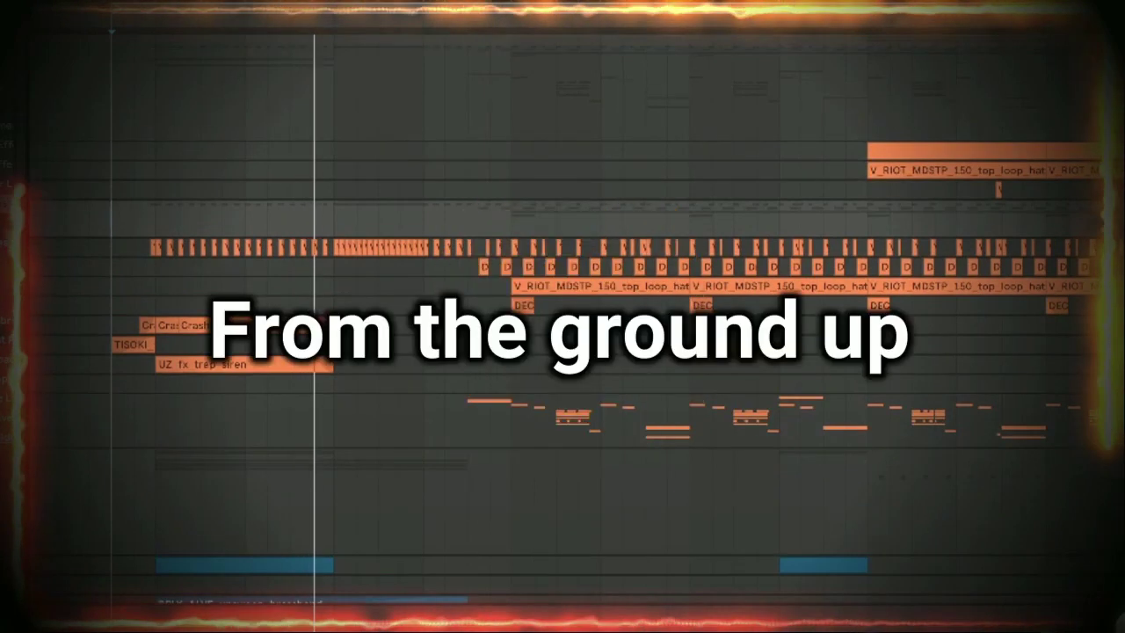
click(1109, 401)
scroll(1001, 332, down, 2)
scroll(1100, 411, down, 1)
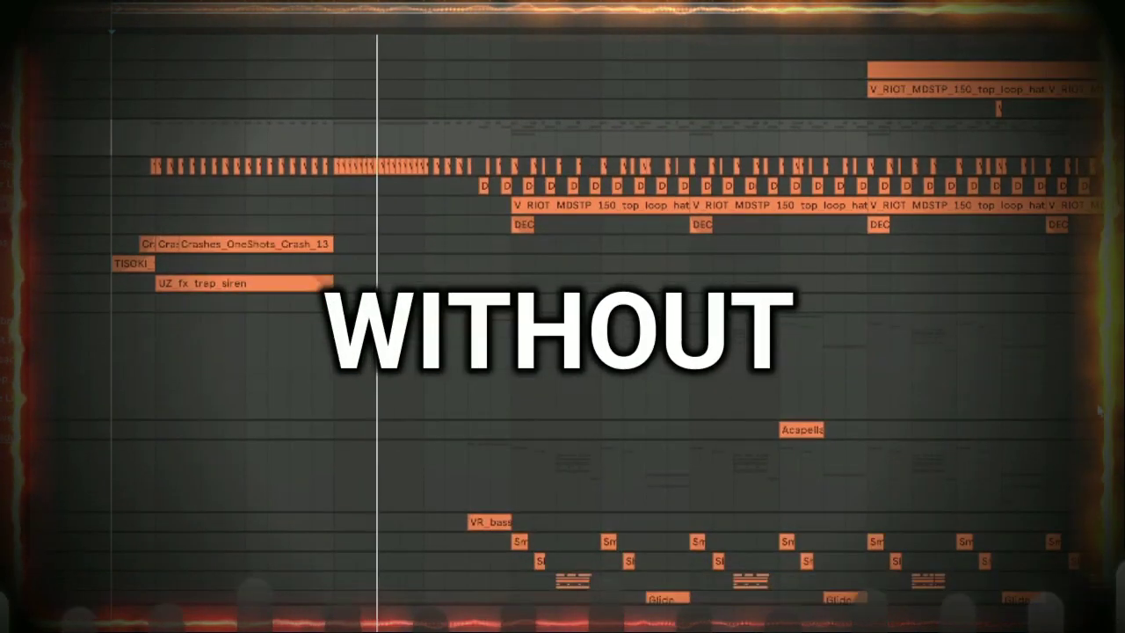
scroll(858, 195, down, 2)
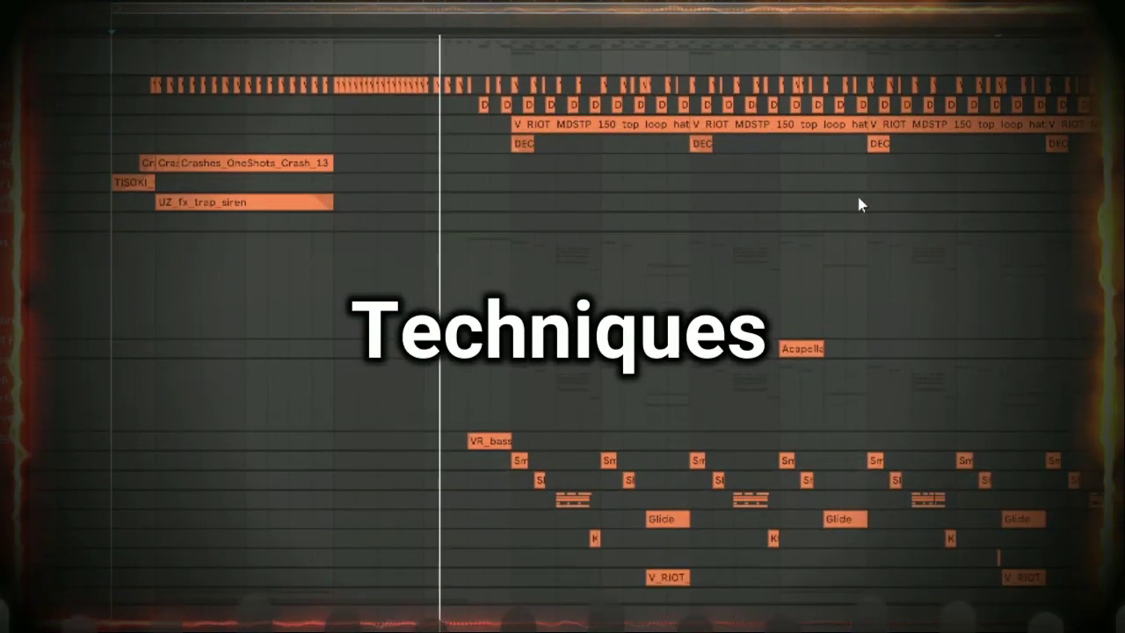
scroll(858, 204, down, 2)
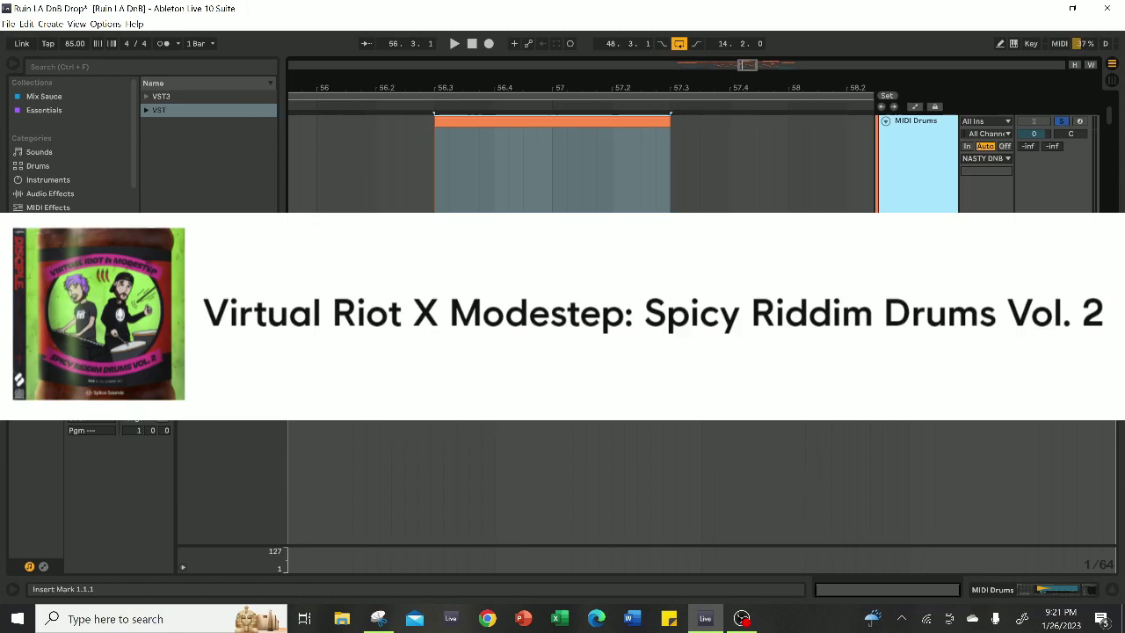
- Place kick notes at 1.1.1 and 1.2.2 in the MIDI Drums clip, repeat them in the second half and play the pattern
click(233, 409)
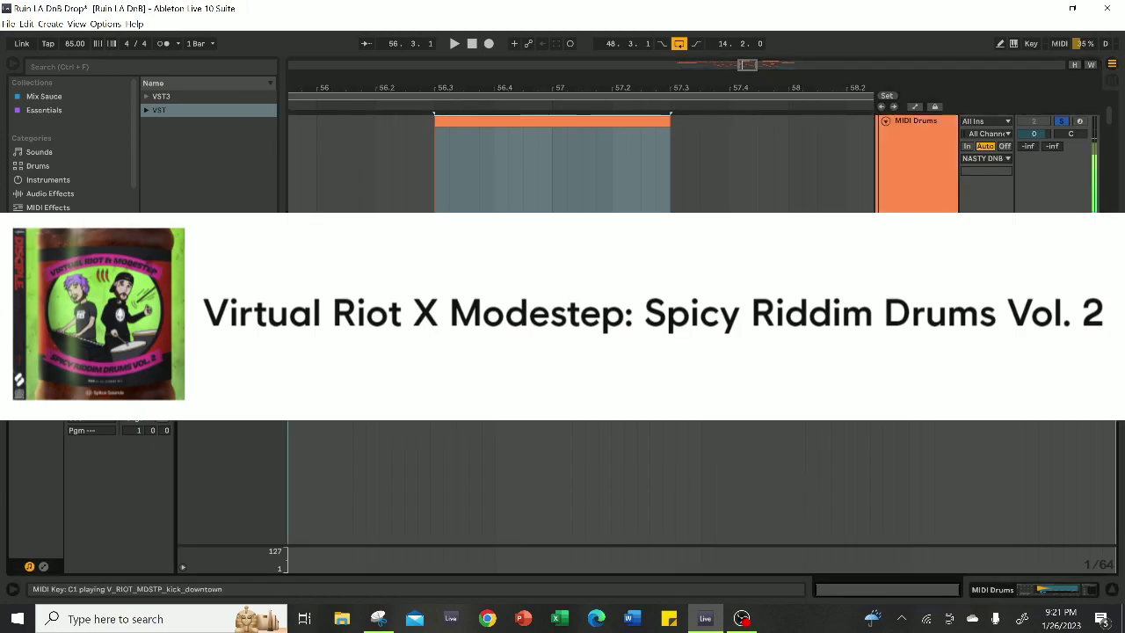
double_click(294, 387)
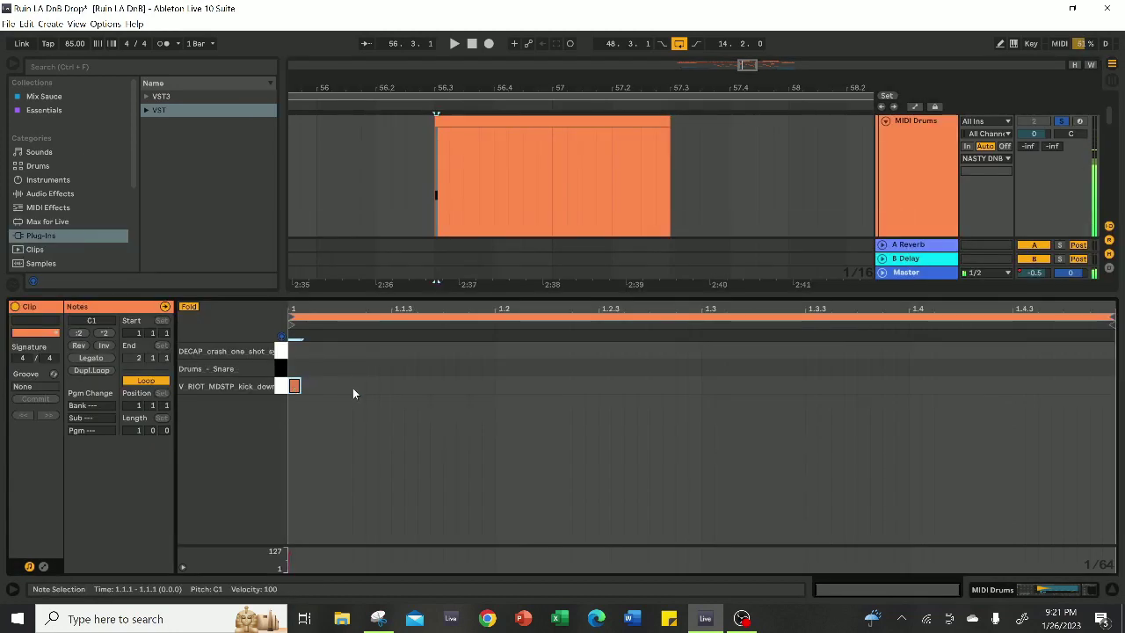
double_click(563, 387)
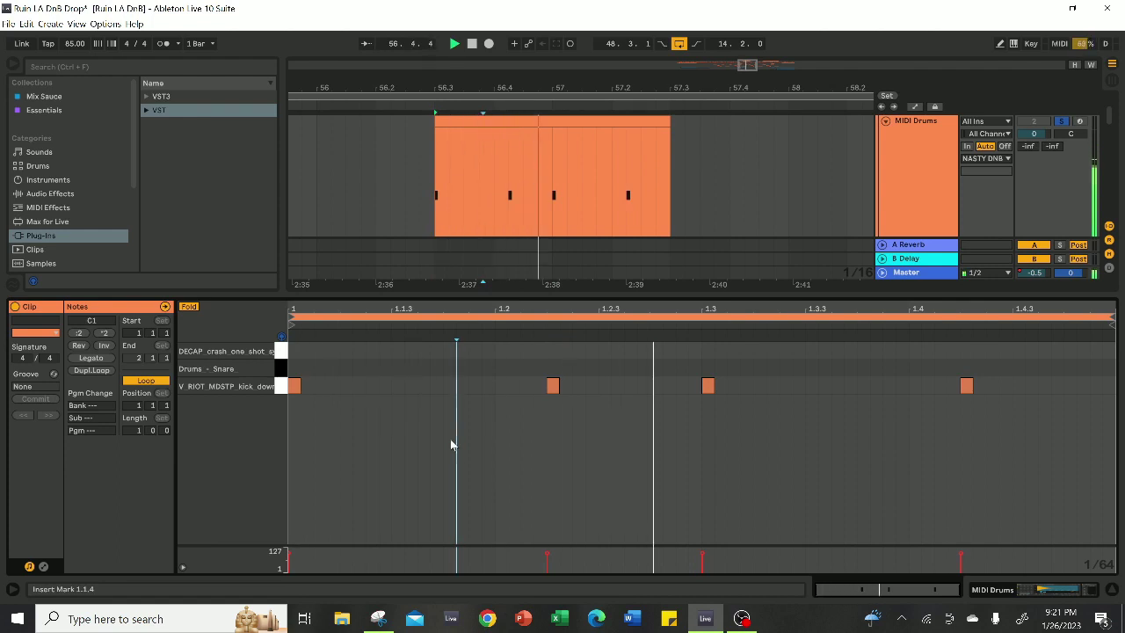
key(space)
- Add snare notes at 1.1.3 and 1.2.3 and duplicate them into the second half of the clip
double_click(397, 367)
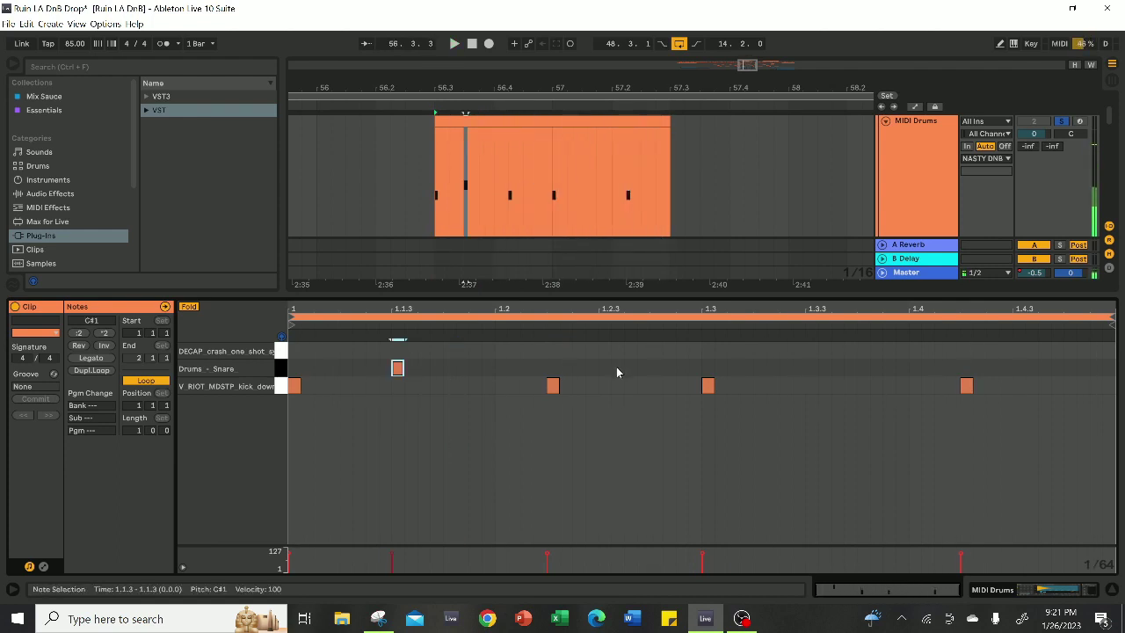
double_click(604, 367)
drag(700, 353, 286, 372)
key(ctrl+d)
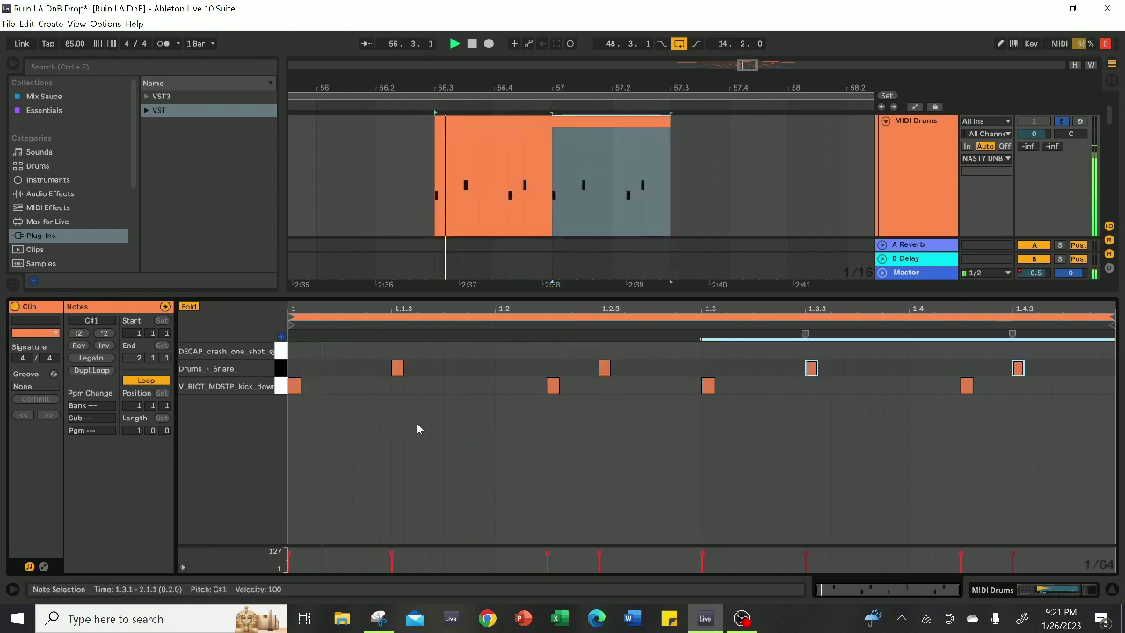
click(418, 429)
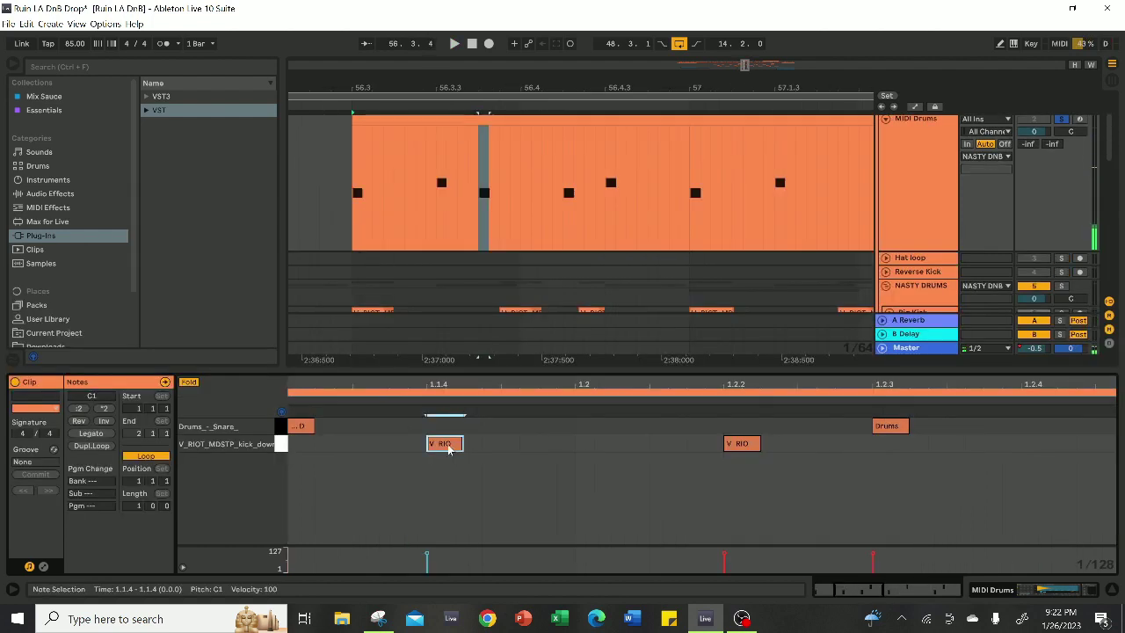
- Nudge the kicks at 1.1.4 and 1.2.2 slightly later and repeat the first-half kicks in the second half without the one before 1.4
drag(455, 444, 603, 452)
scroll(568, 449, up, 3)
scroll(603, 451, down, 6)
drag(701, 446, 291, 458)
key(ctrl+d)
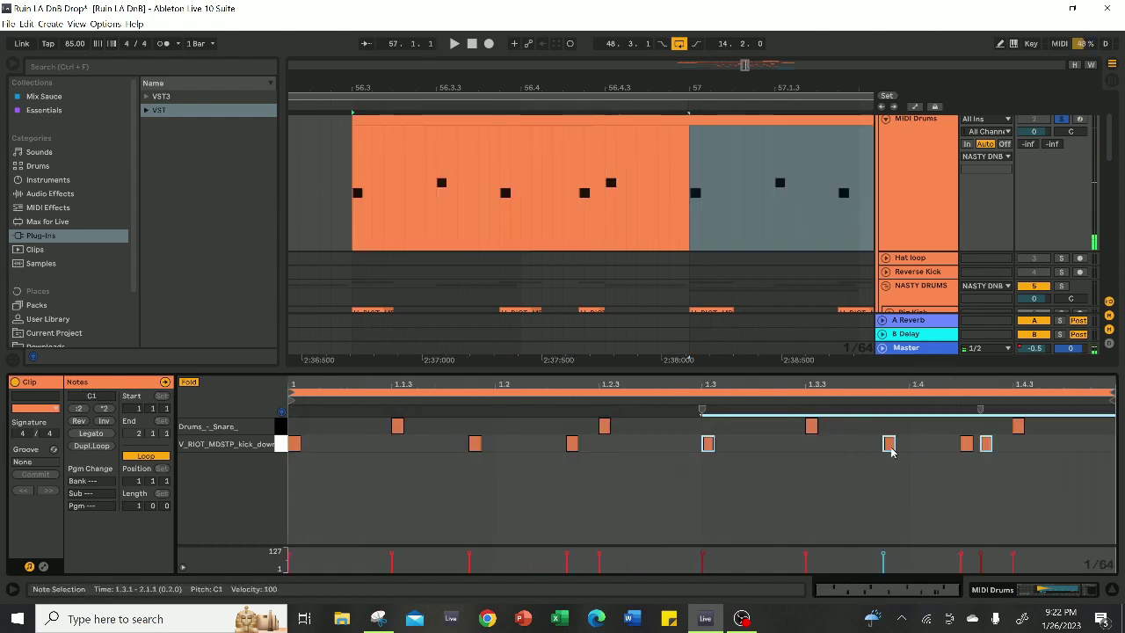
double_click(889, 444)
key(space)
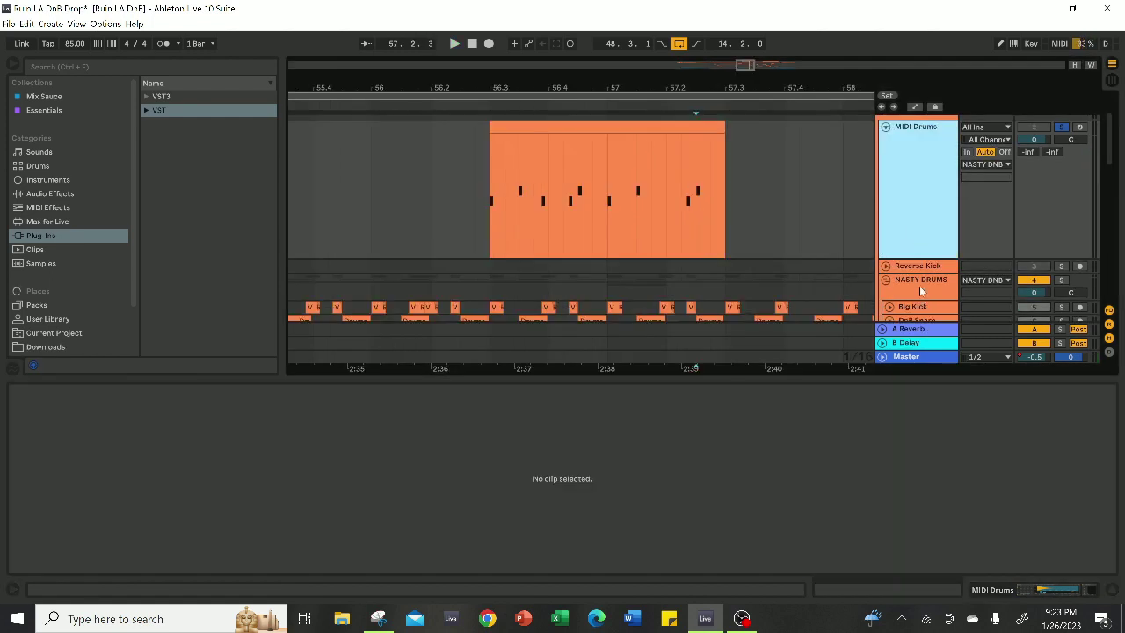
- Add an audio track named Hat Loop below MIDI Drums and paste the V_RIOT_MDSTP_150_top_loop_hats_californiaqueen sample at 56.3.1
key(ctrl+t)
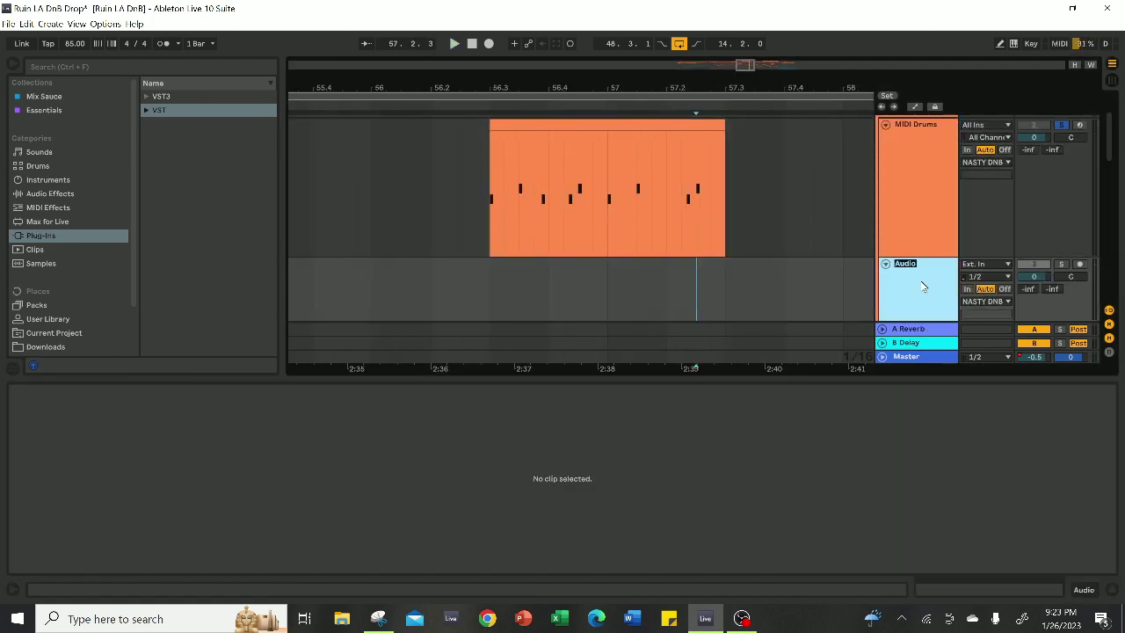
scroll(616, 190, down, 8)
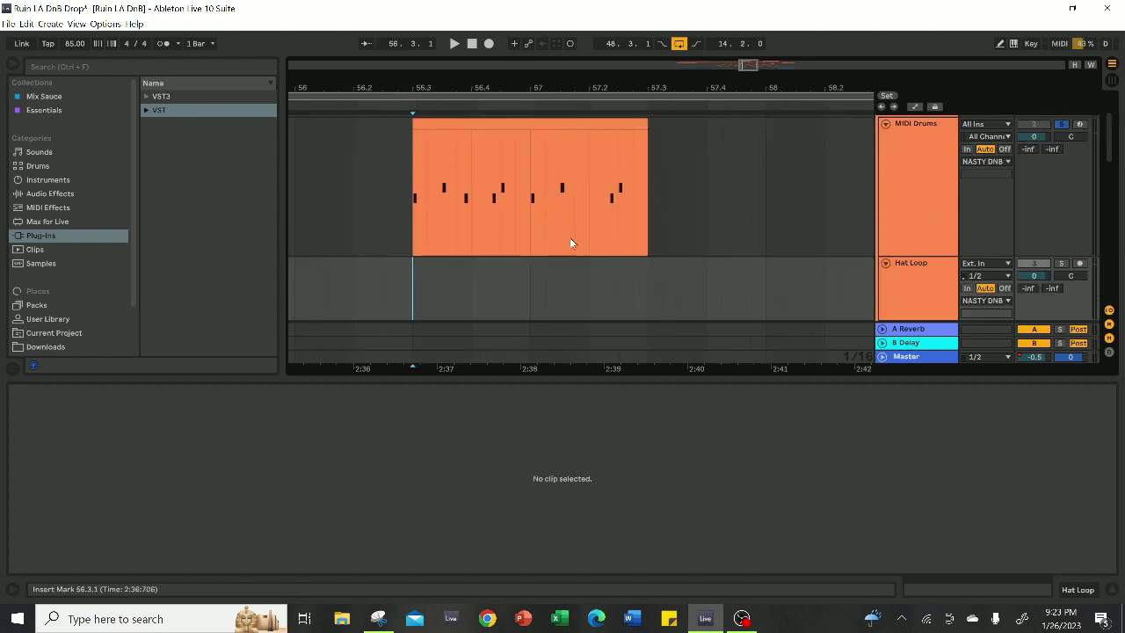
key(ctrl+v)
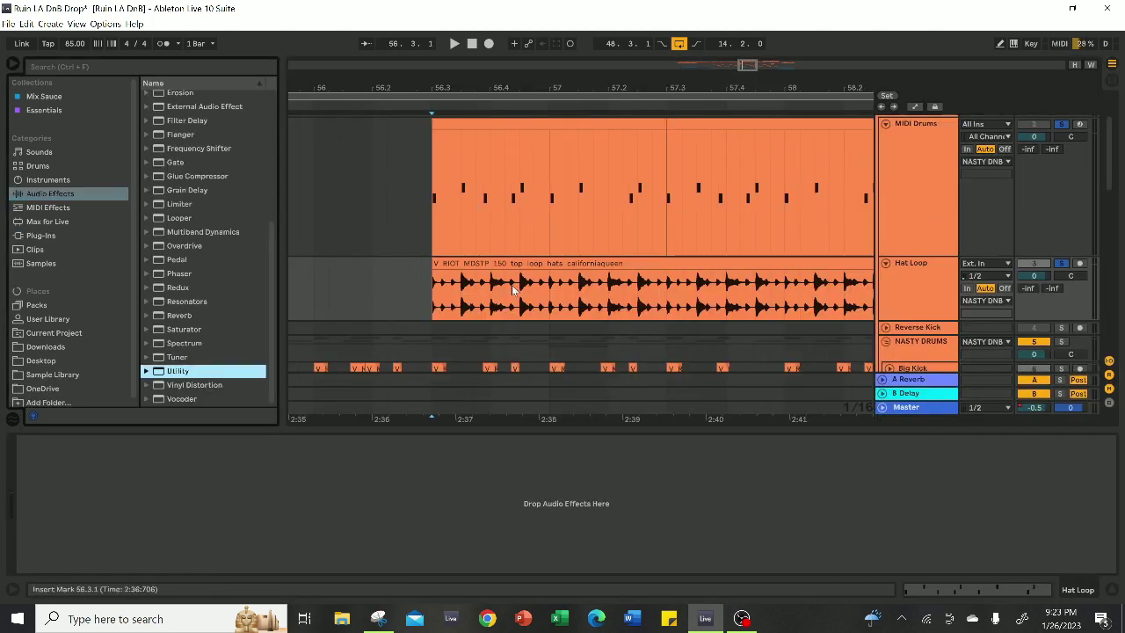
- Add a Utility effect to the Hat Loop track and show its Gain automation
double_click(177, 371)
right_click(97, 495)
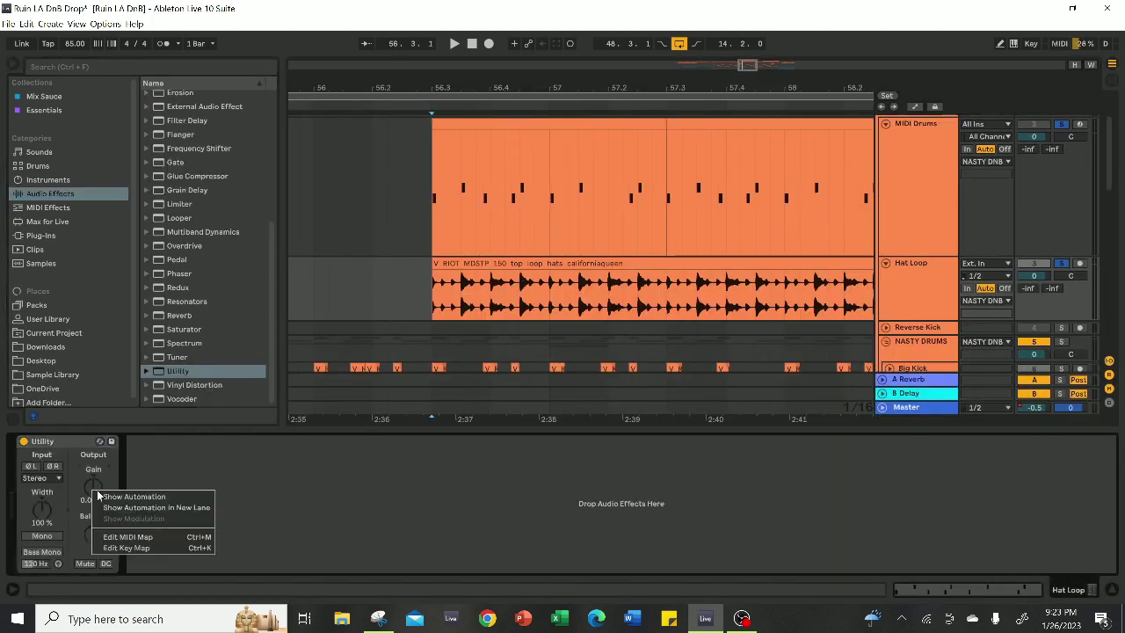
click(114, 496)
- Automate the hat loop's gain to dip to -inf dB at the first snare hit and repeat the dip across the loop
scroll(501, 285, up, 6)
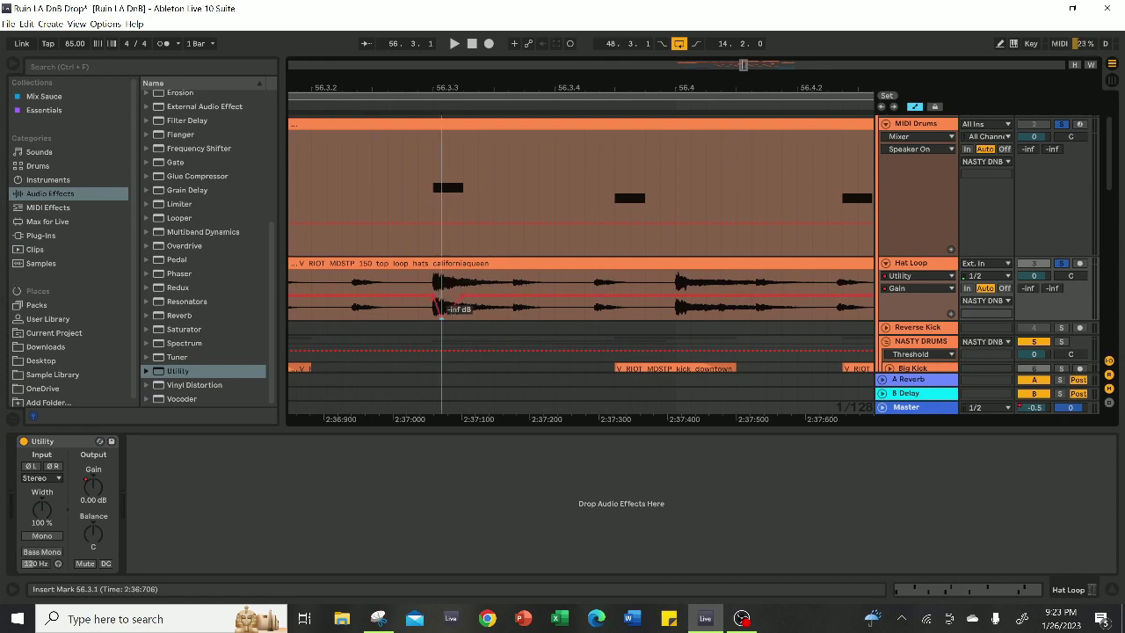
scroll(440, 313, down, 6)
drag(435, 285, 463, 290)
key(ctrl+d)
scroll(431, 277, down, 4)
key(ctrl+d)
key(ctrl+d)
key(ctrl+d)
key(ctrl+d)
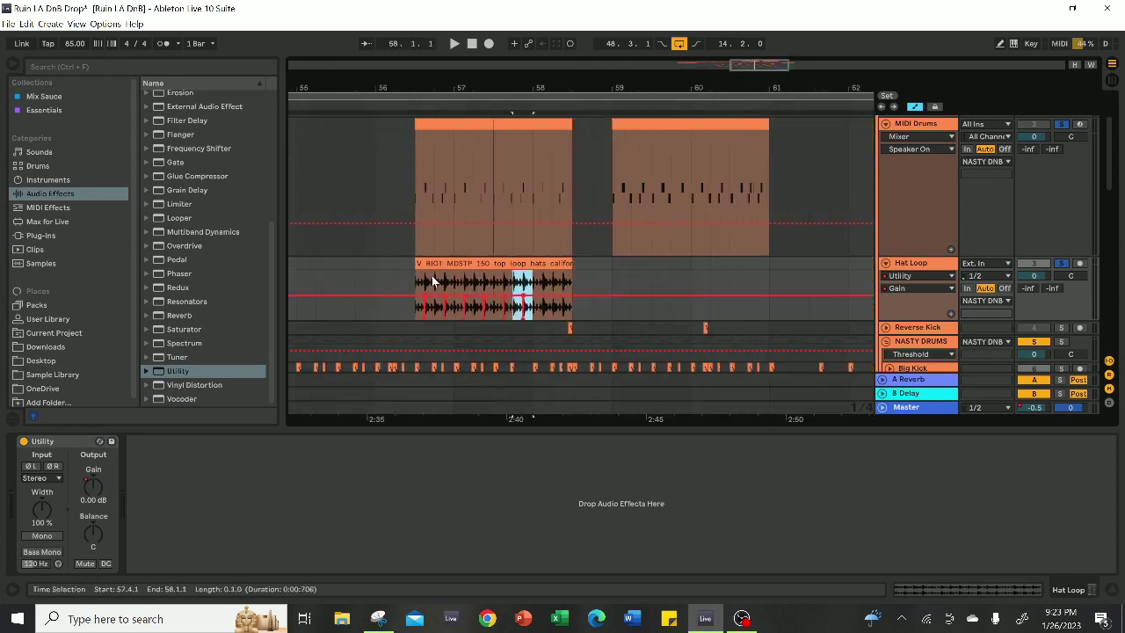
scroll(434, 276, up, 4)
key(ctrl+d)
key(ctrl+d)
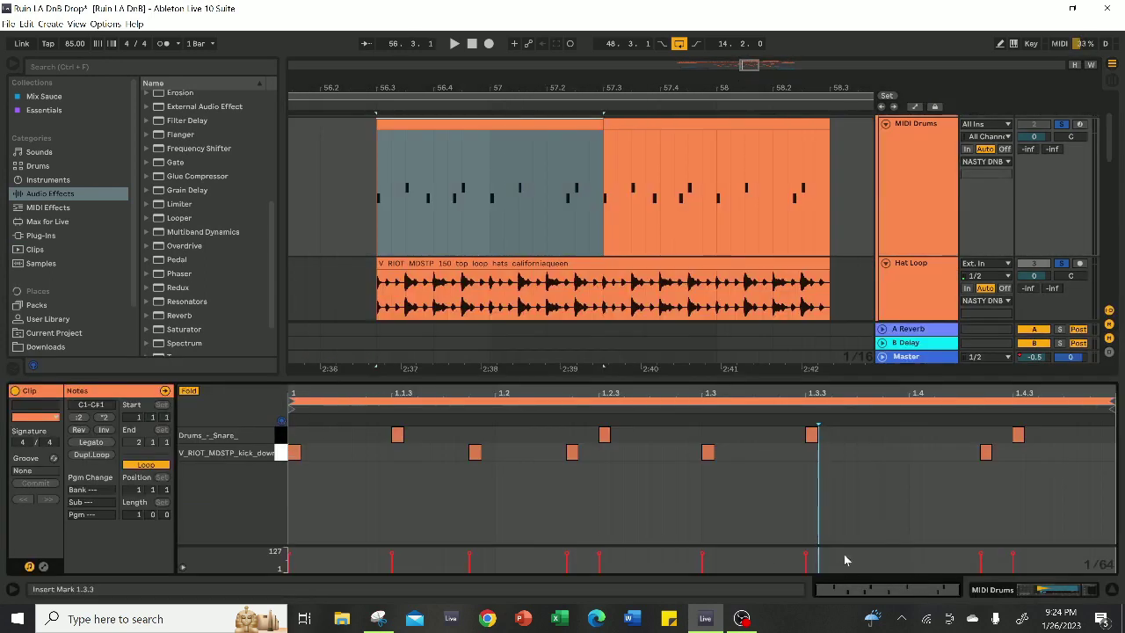
- Add a crash note at the very start of the MIDI Drums clip and play the beat
click(187, 390)
double_click(295, 435)
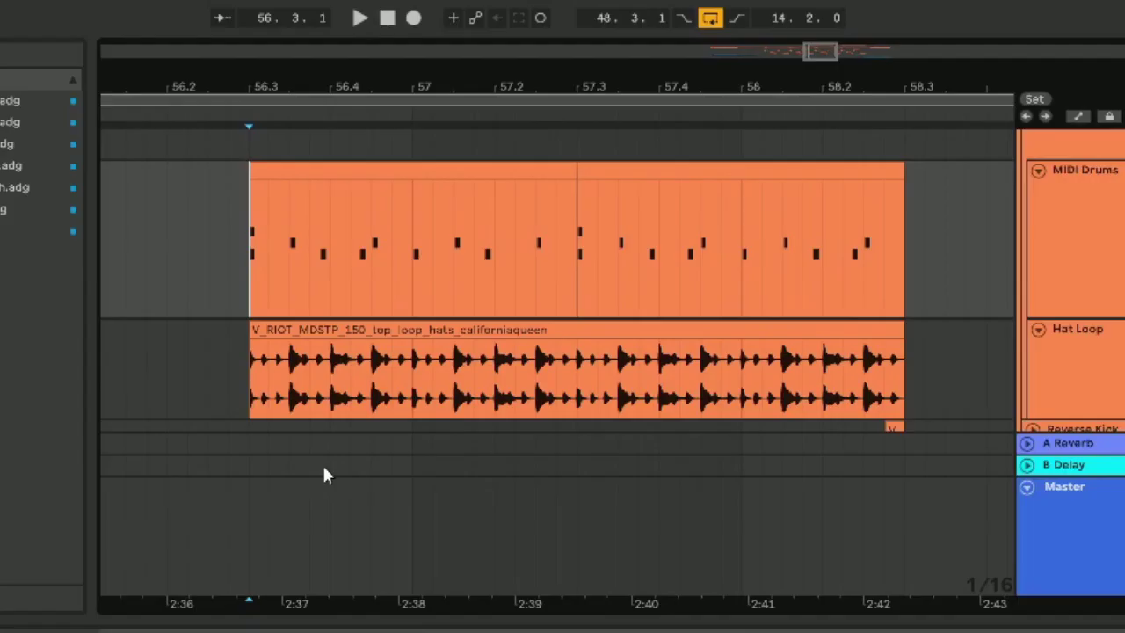
key(space)
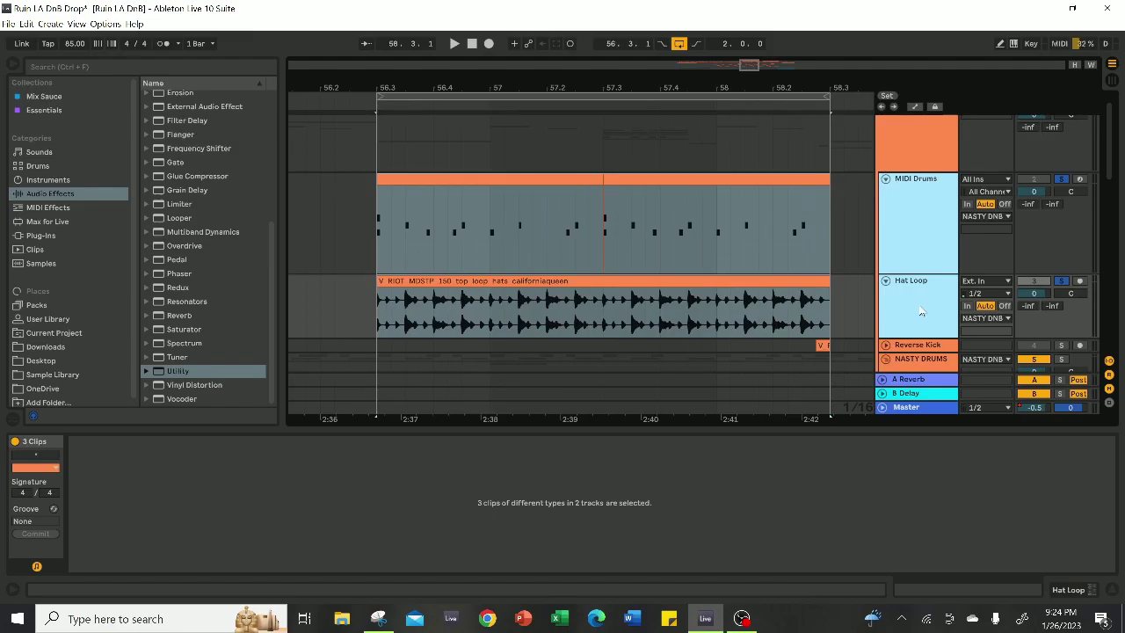
- Group the MIDI Drums and Hat Loop tracks as DRums and put FabFilter Pro-C 2 on the group
scroll(1057, 191, up, 1)
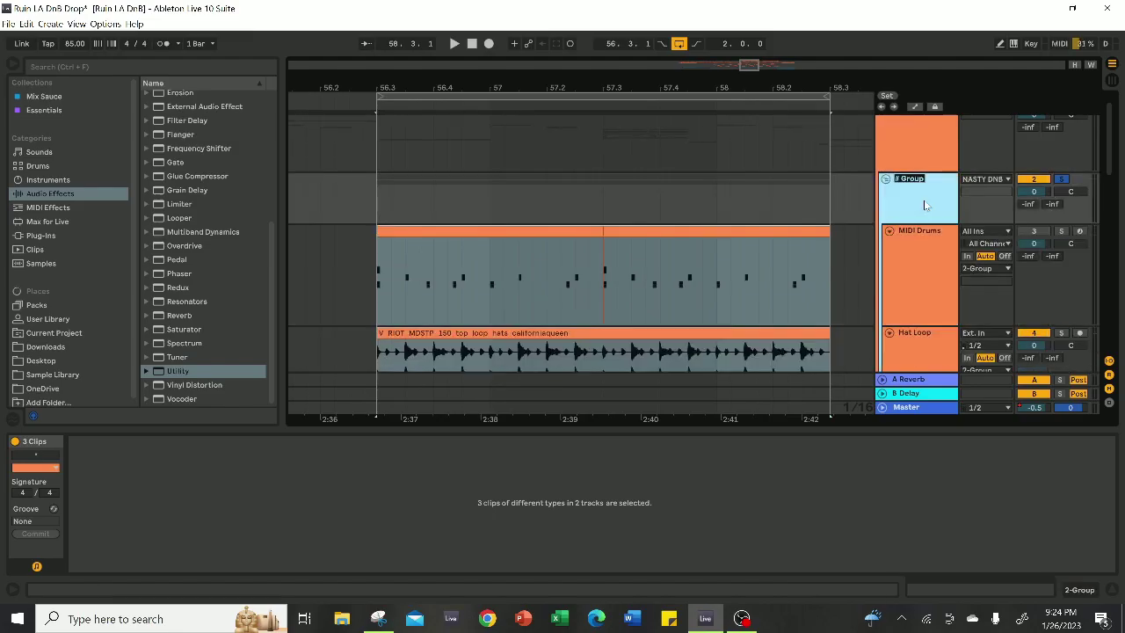
click(51, 111)
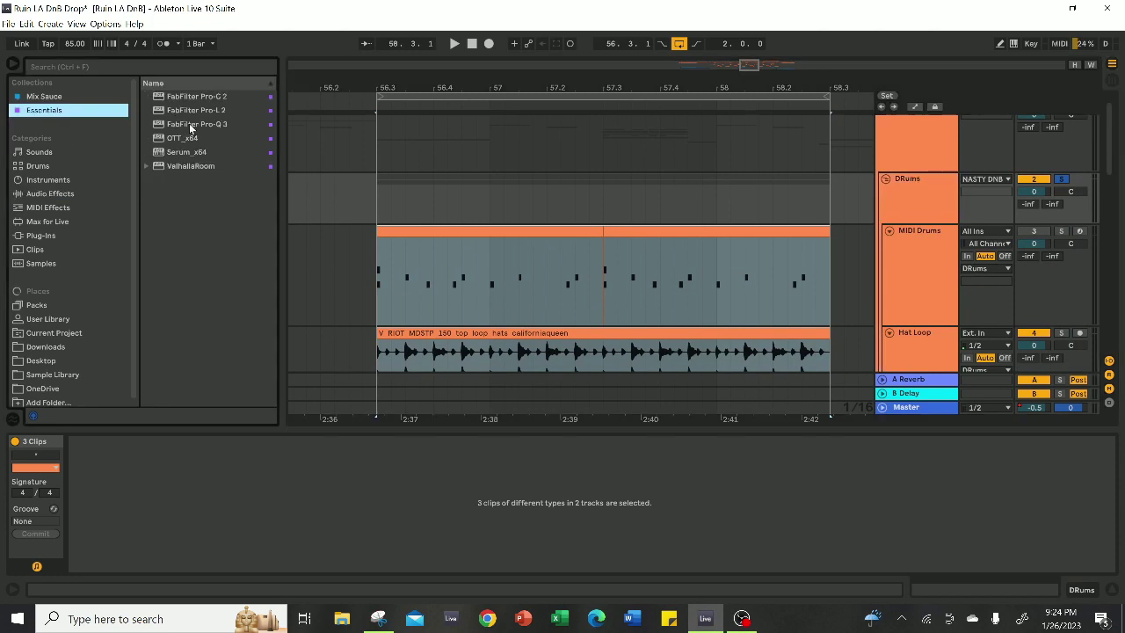
drag(197, 97, 915, 202)
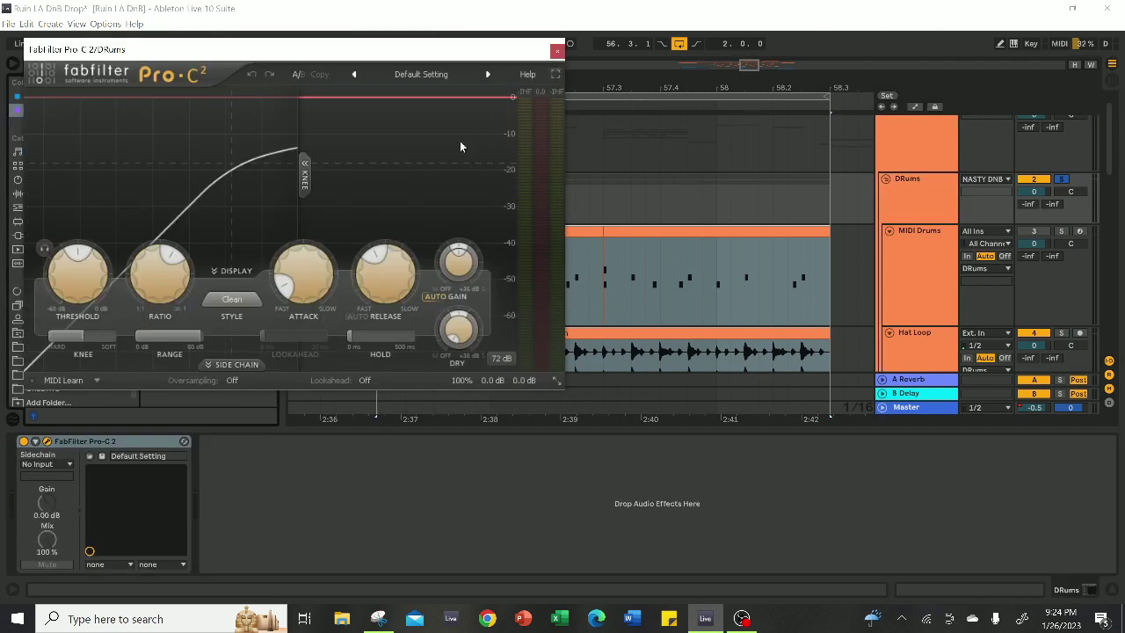
- Raise the compressor's threshold, set its attack to 22.58 ms and adjust its ratio while the drums play
key(space)
drag(76, 274, 76, 259)
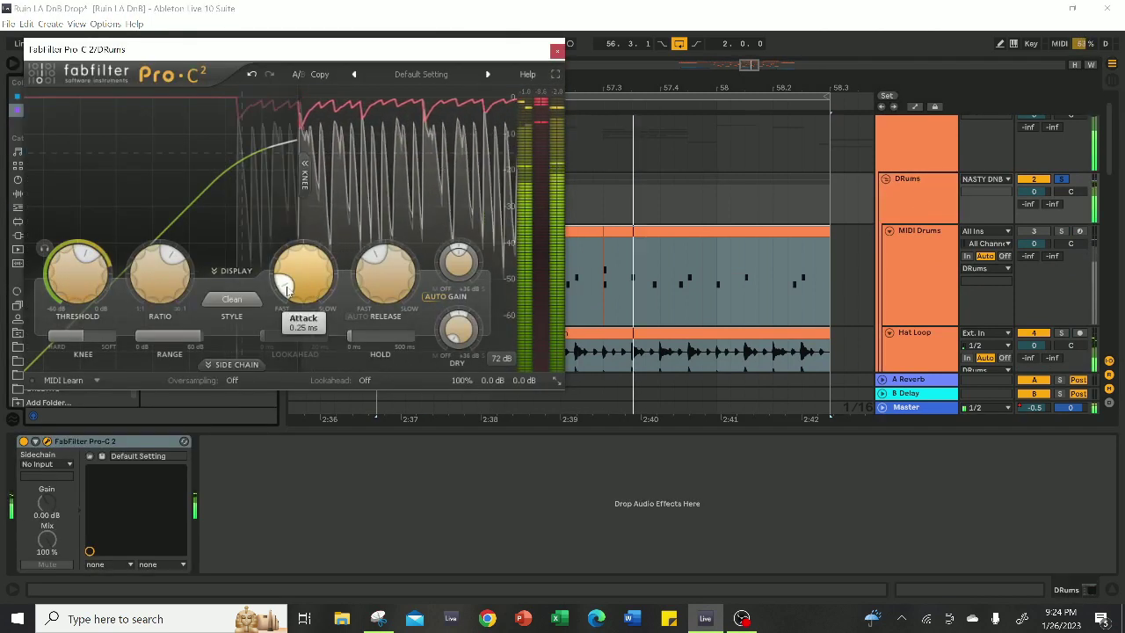
drag(284, 286, 289, 247)
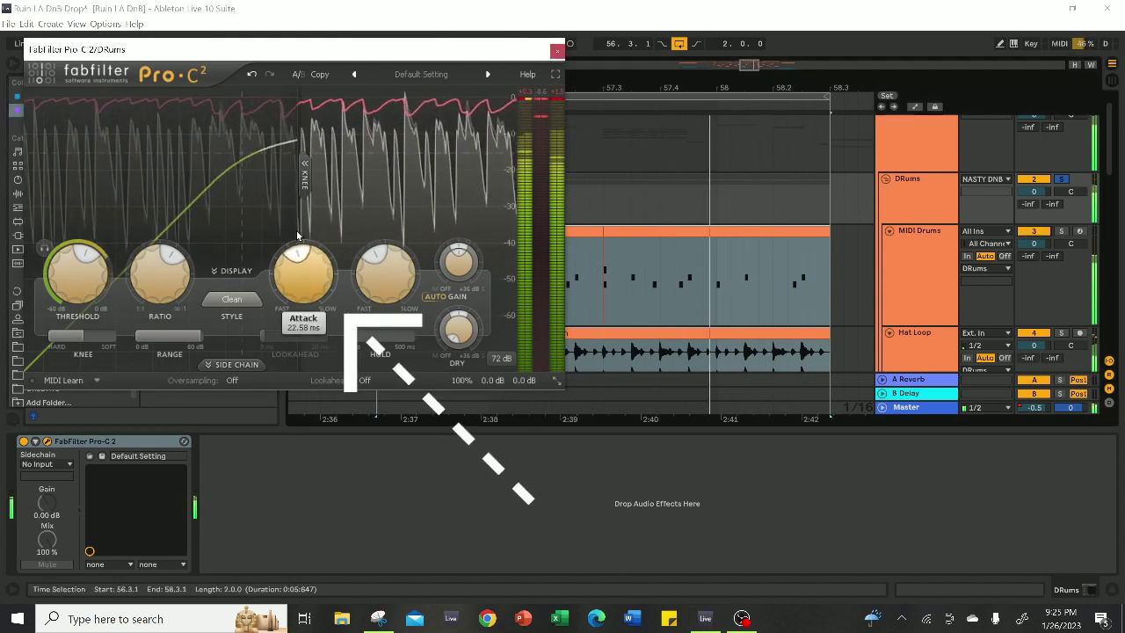
drag(170, 264, 171, 256)
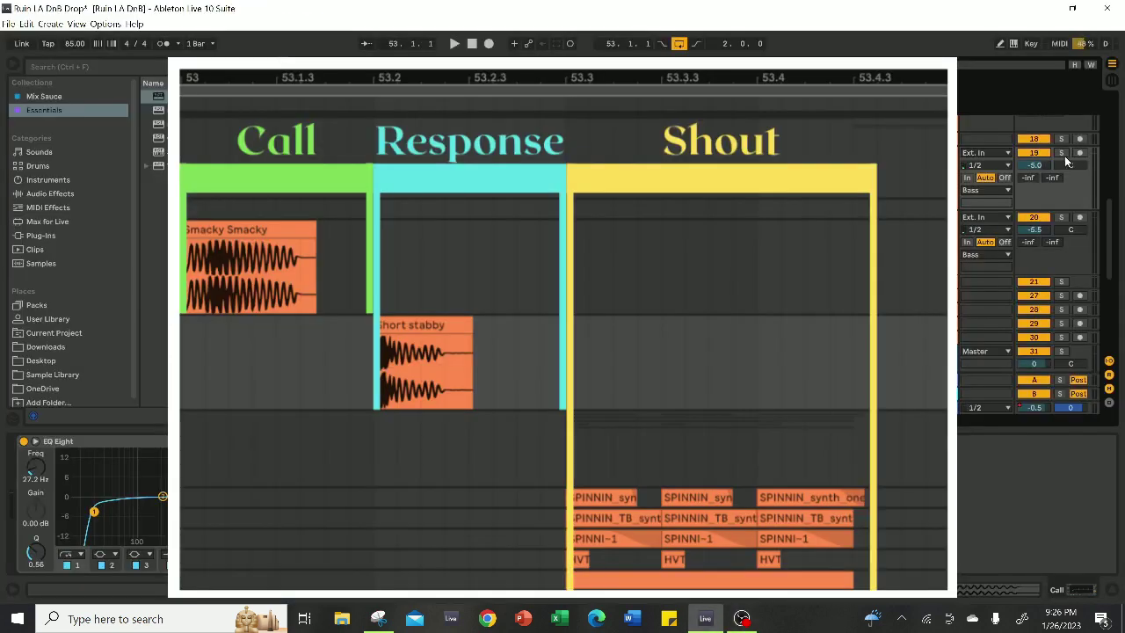
- Solo the Call track and listen to its Smacky Smacky bass clip at bar 53
key(space)
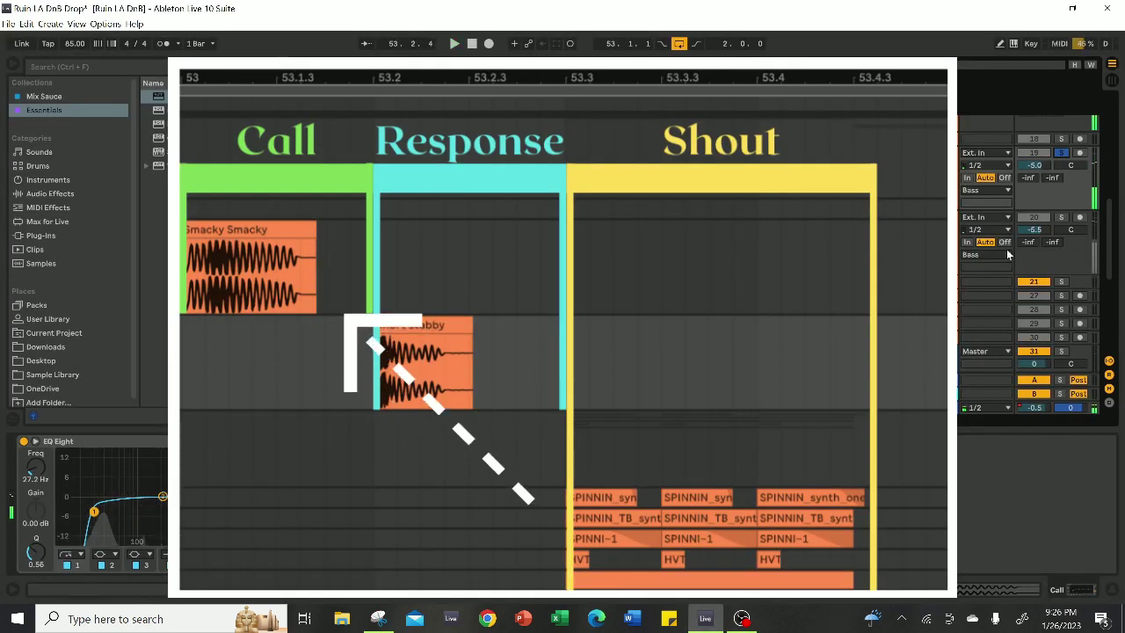
click(546, 206)
click(380, 151)
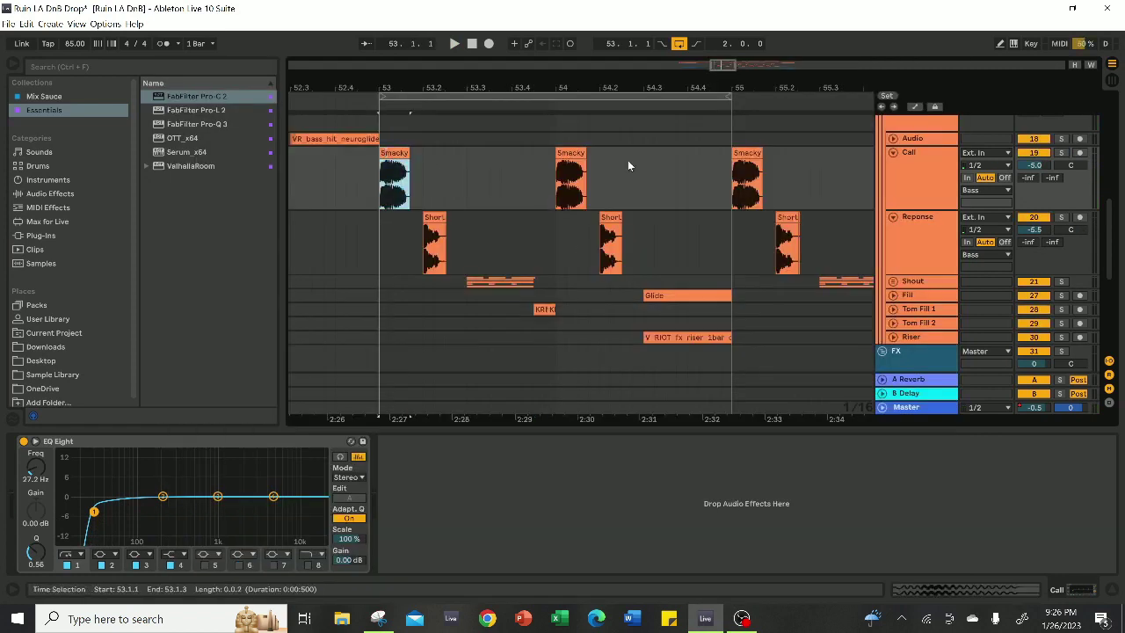
click(1061, 152)
key(space)
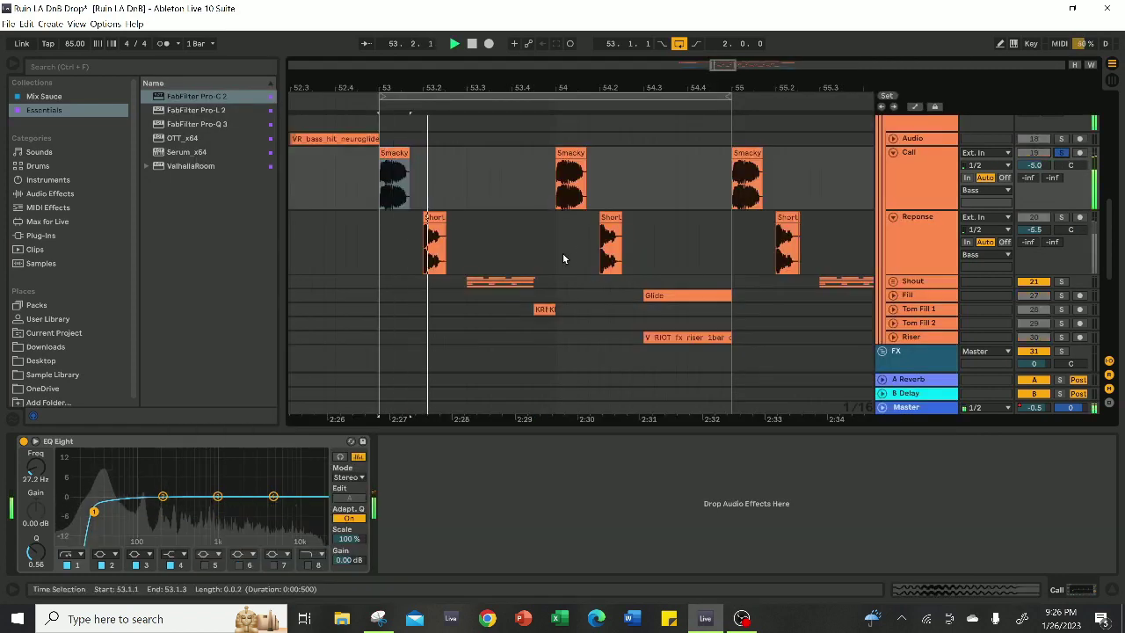
key(space)
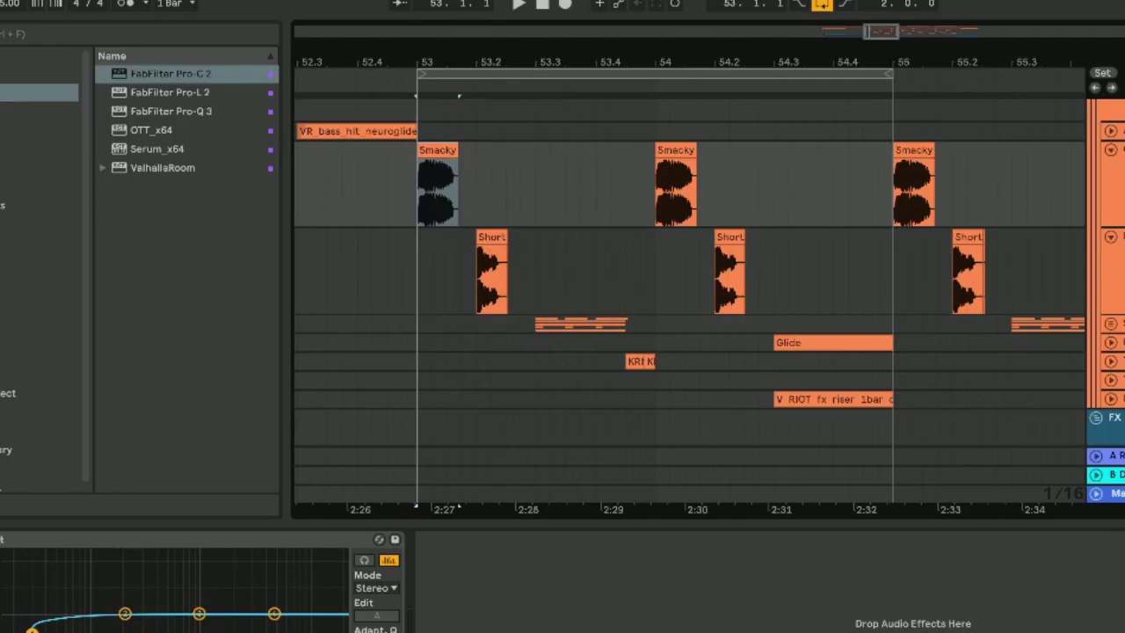
- Listen to the soloed Reponse track's Short stabby clip at 53.2
key(space)
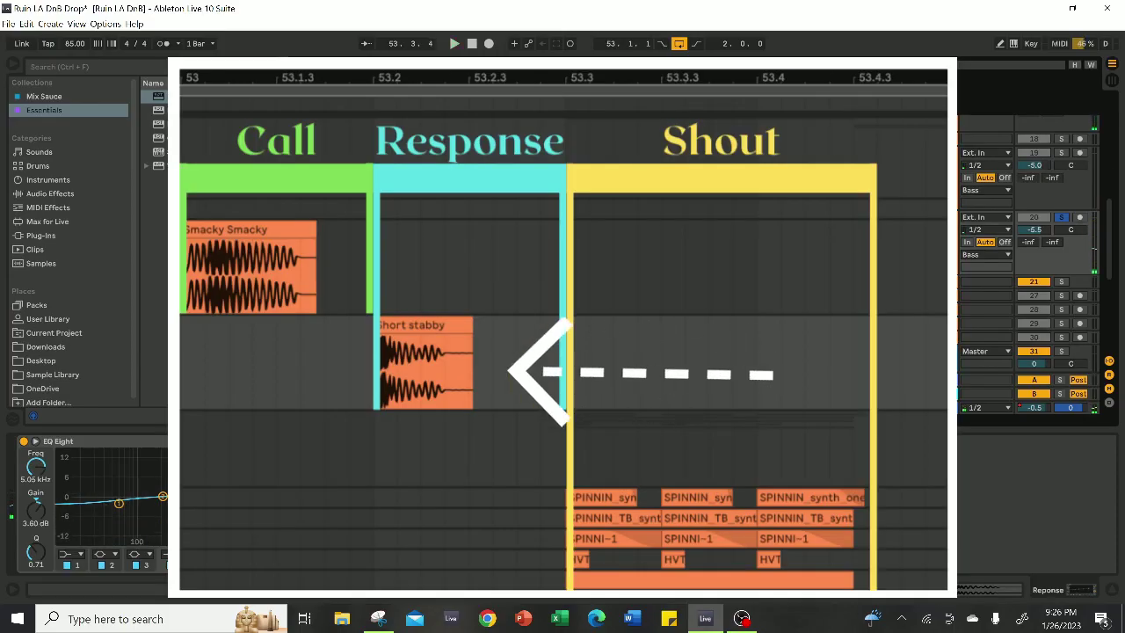
click(877, 281)
scroll(1044, 246, down, 1)
scroll(1030, 243, down, 2)
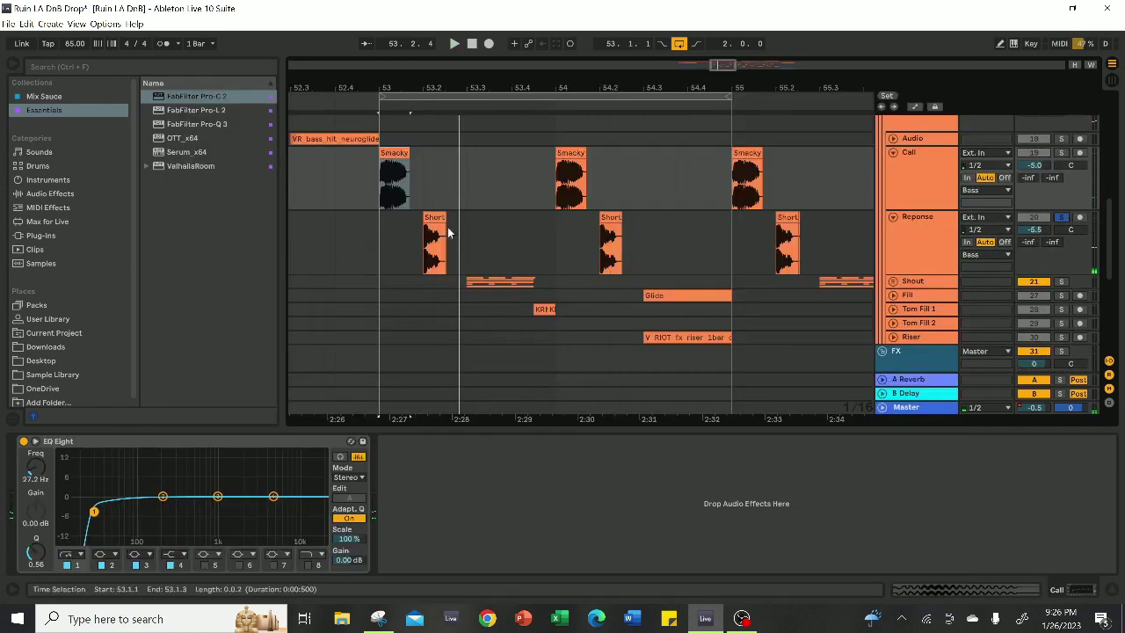
click(448, 231)
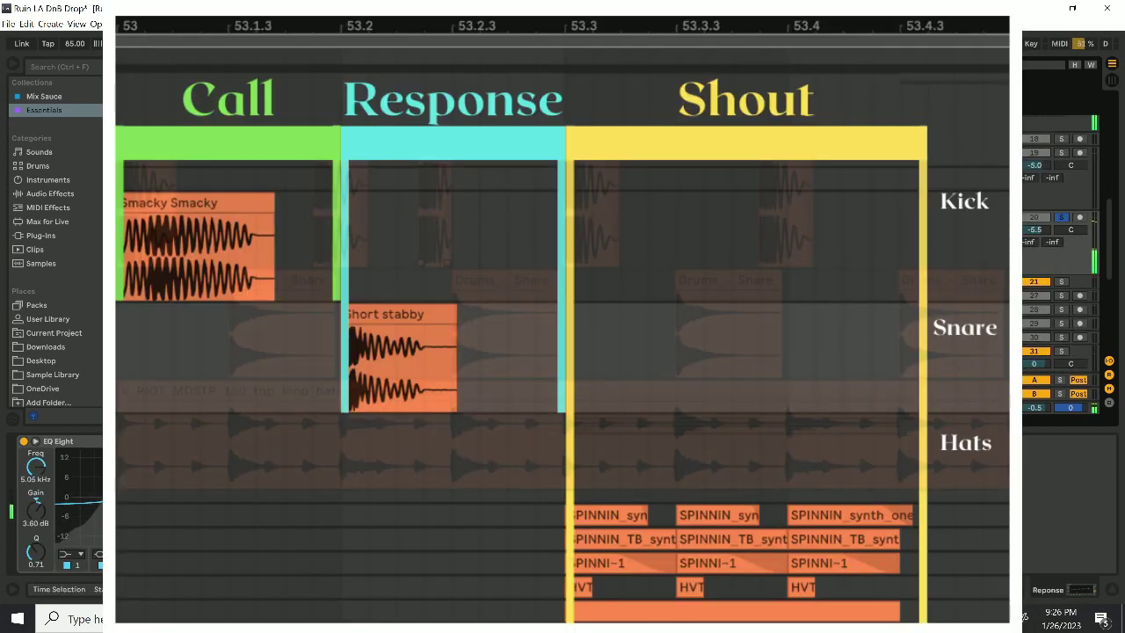
- Solo the Shout group's first audio layer, track 22, and start playback
scroll(1055, 255, down, 2)
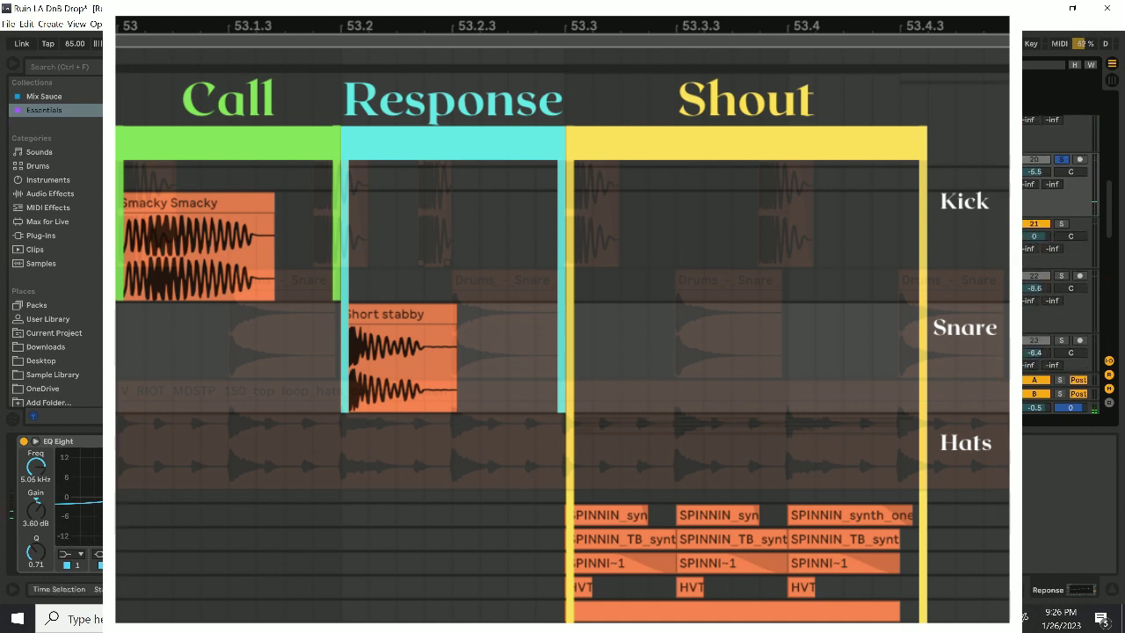
click(1061, 276)
scroll(1064, 280, down, 2)
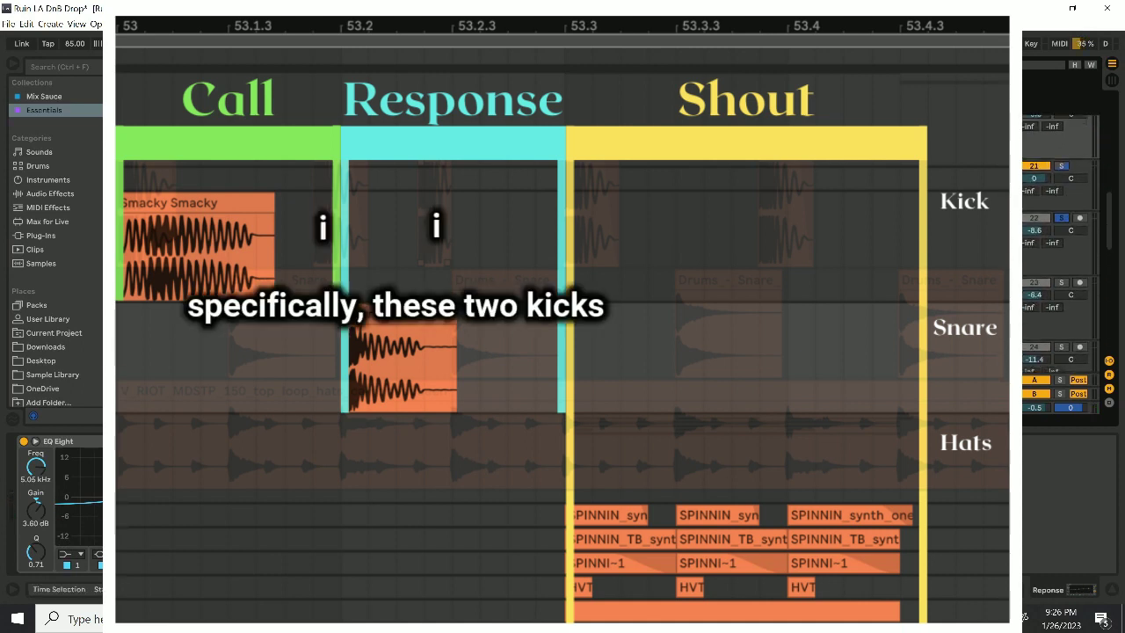
key(space)
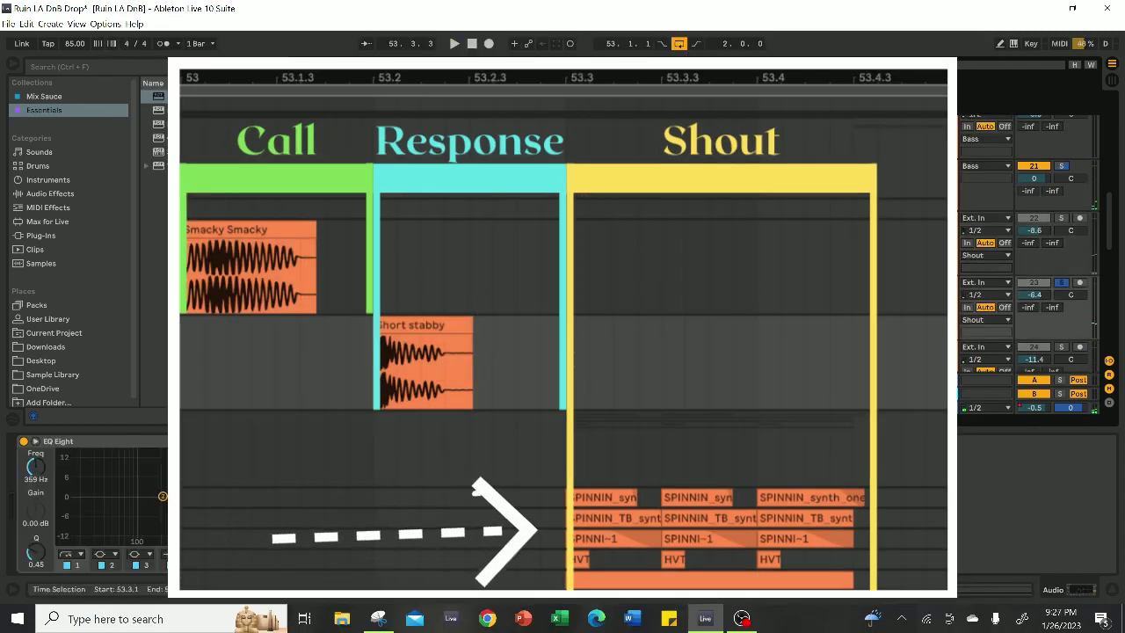
- Listen to the Shout group's short transient layer from 53.3.1 with its track soloed
scroll(1026, 262, down, 3)
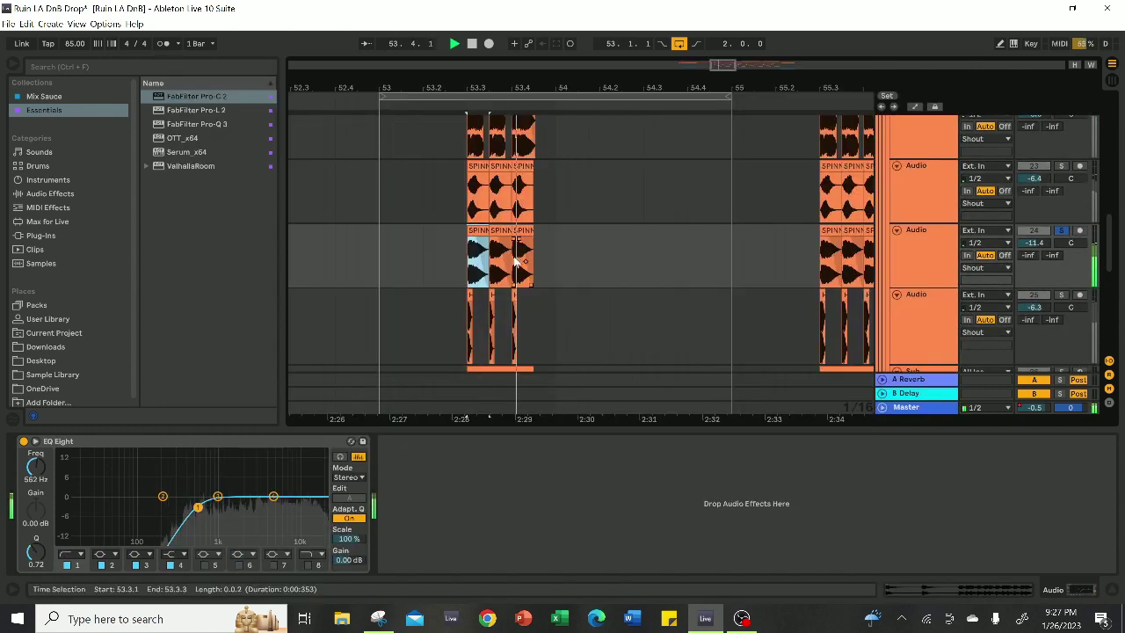
scroll(517, 261, down, 2)
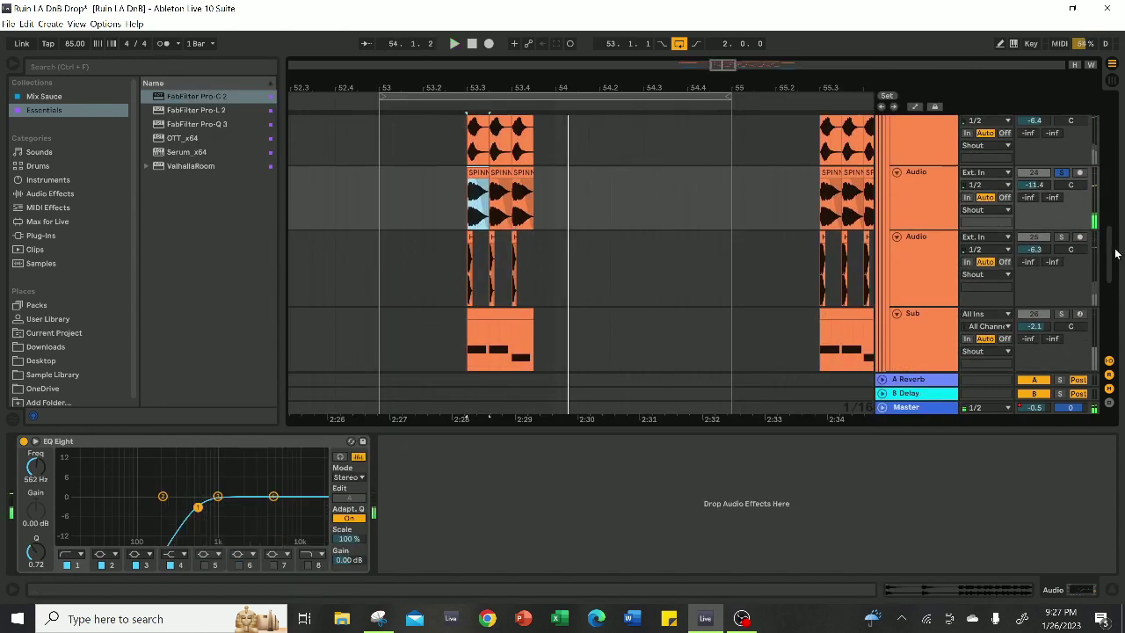
click(469, 270)
key(space)
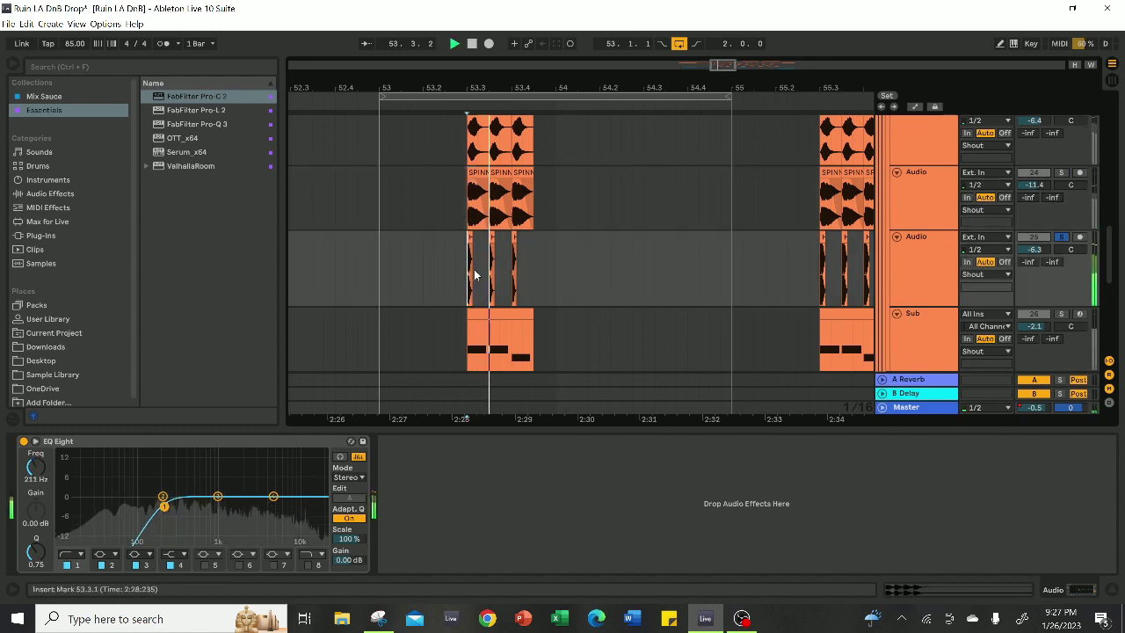
scroll(1032, 289, down, 2)
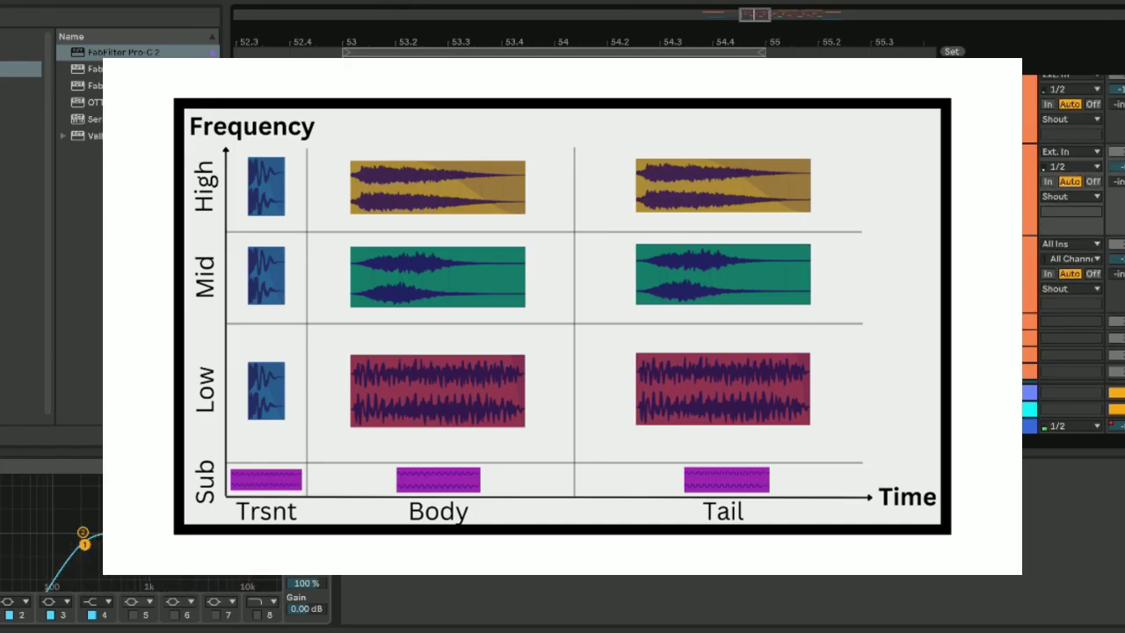
- Go through the Shout layers and the bass tracks above them, examining their device chains during playback
click(980, 264)
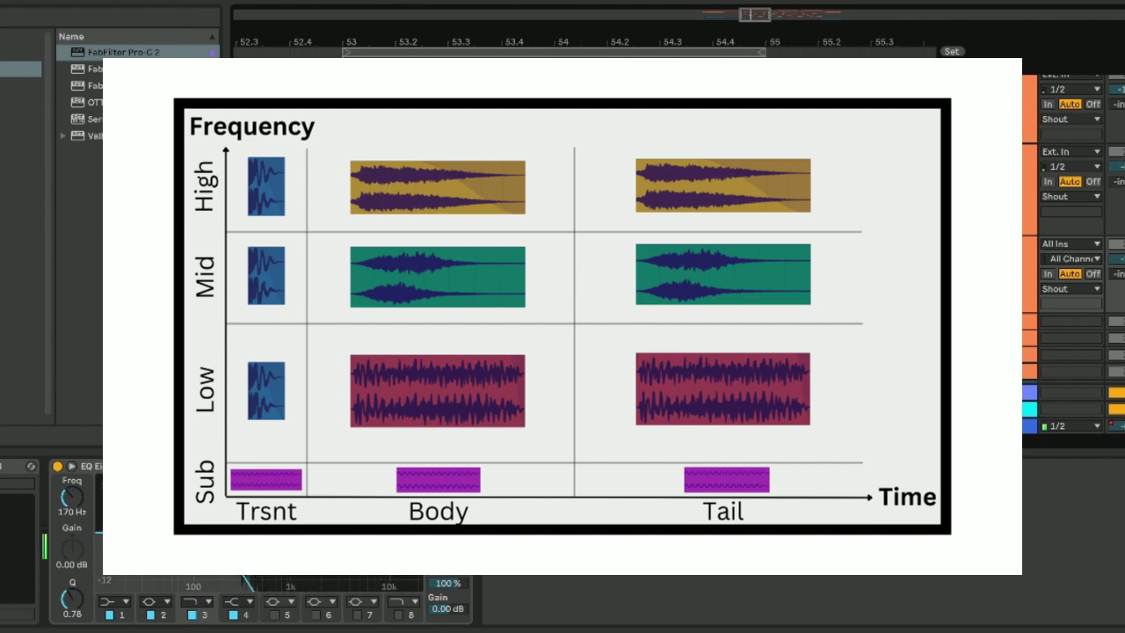
scroll(1037, 202, up, 5)
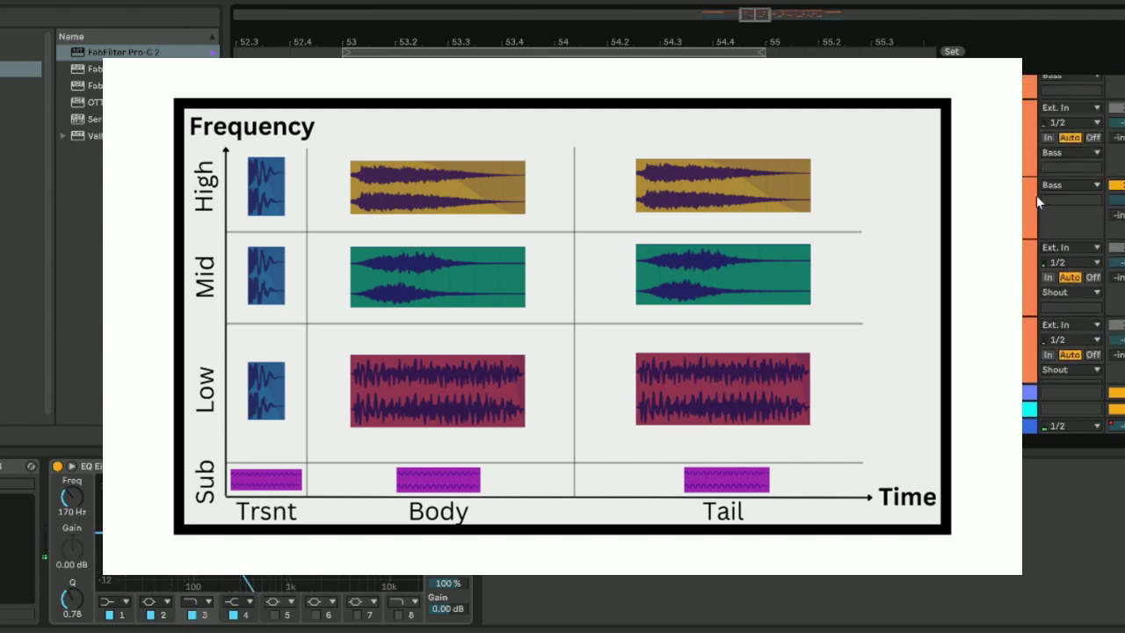
scroll(979, 175, down, 3)
click(980, 158)
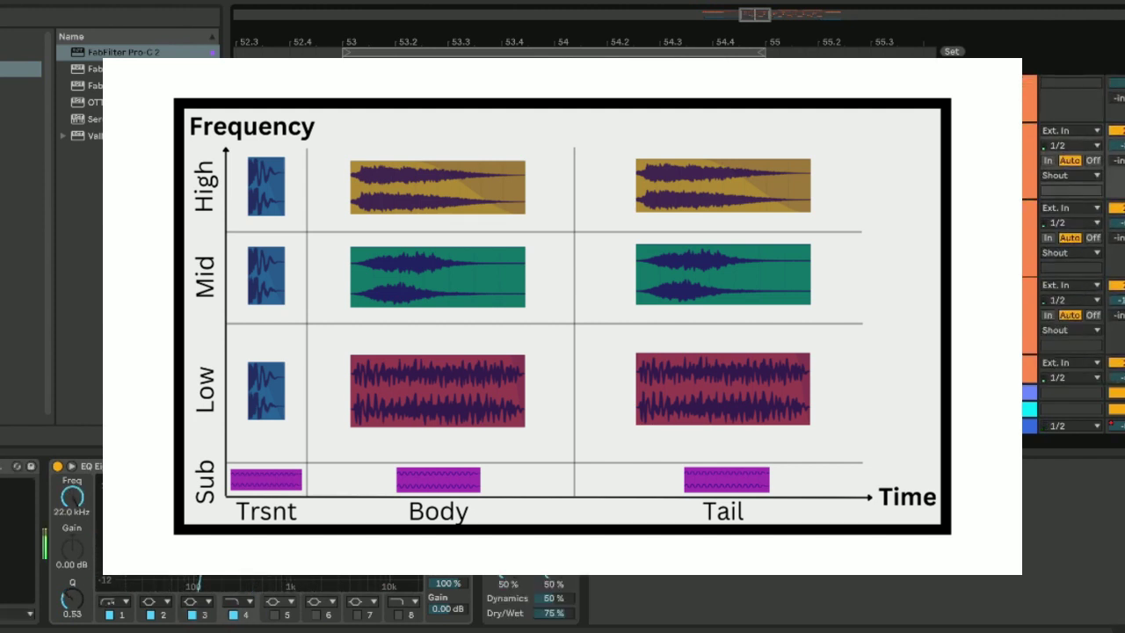
scroll(980, 159, down, 1)
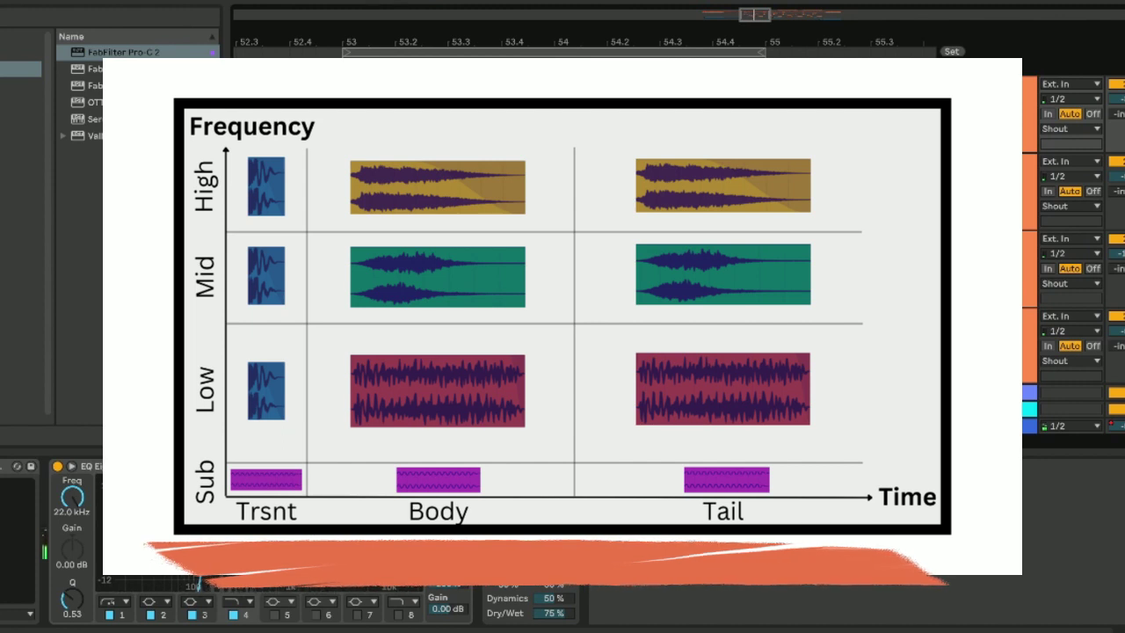
scroll(979, 175, up, 8)
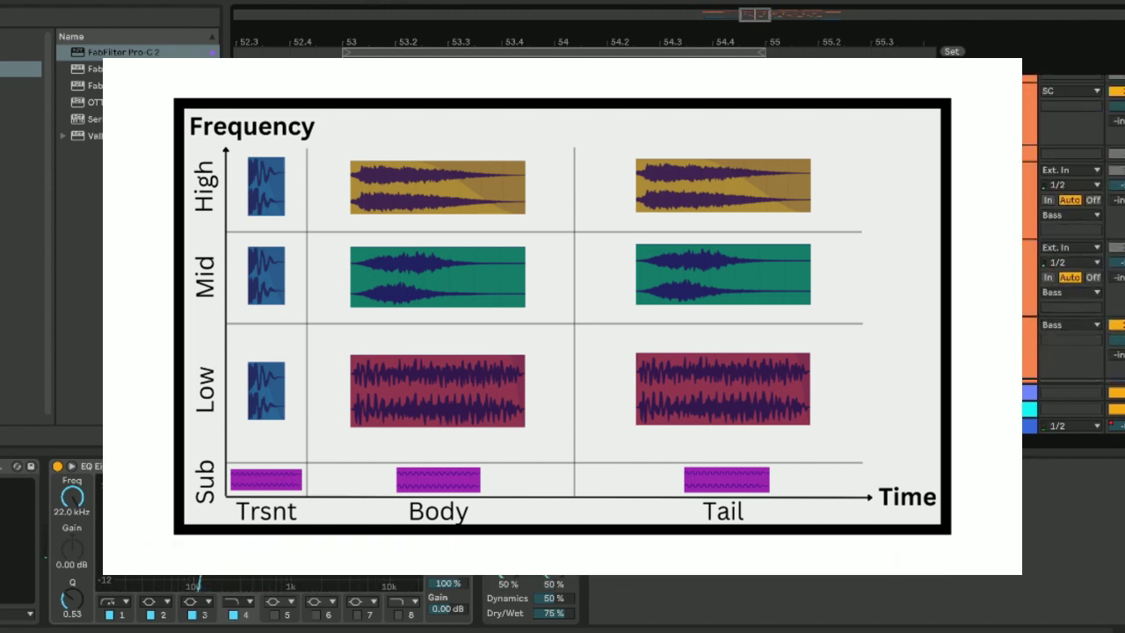
click(980, 171)
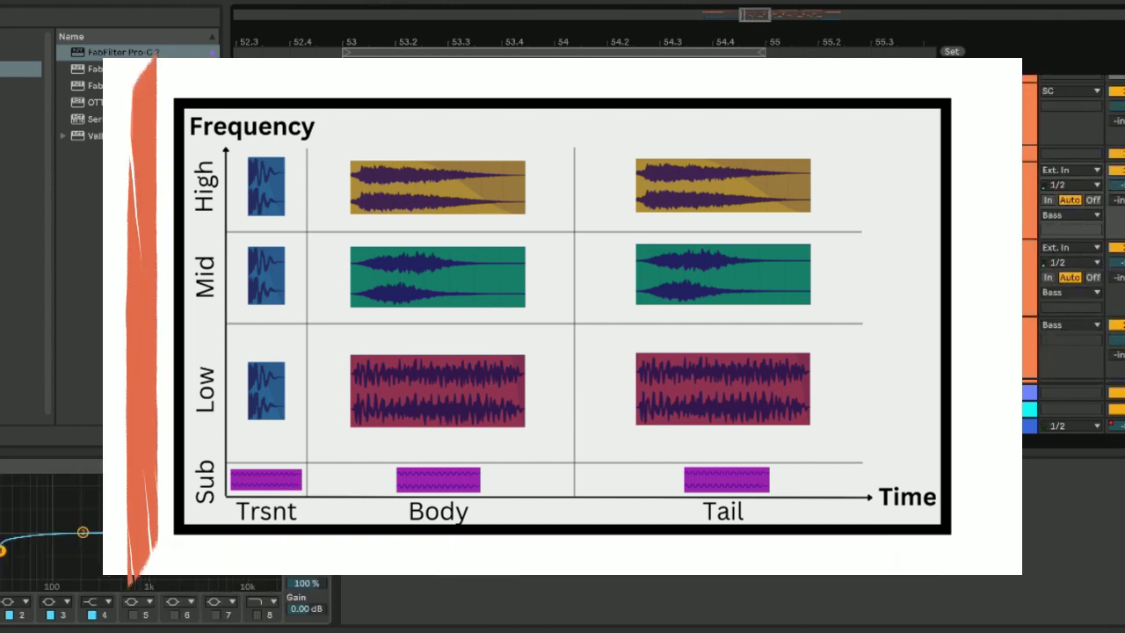
key(space)
scroll(979, 219, down, 3)
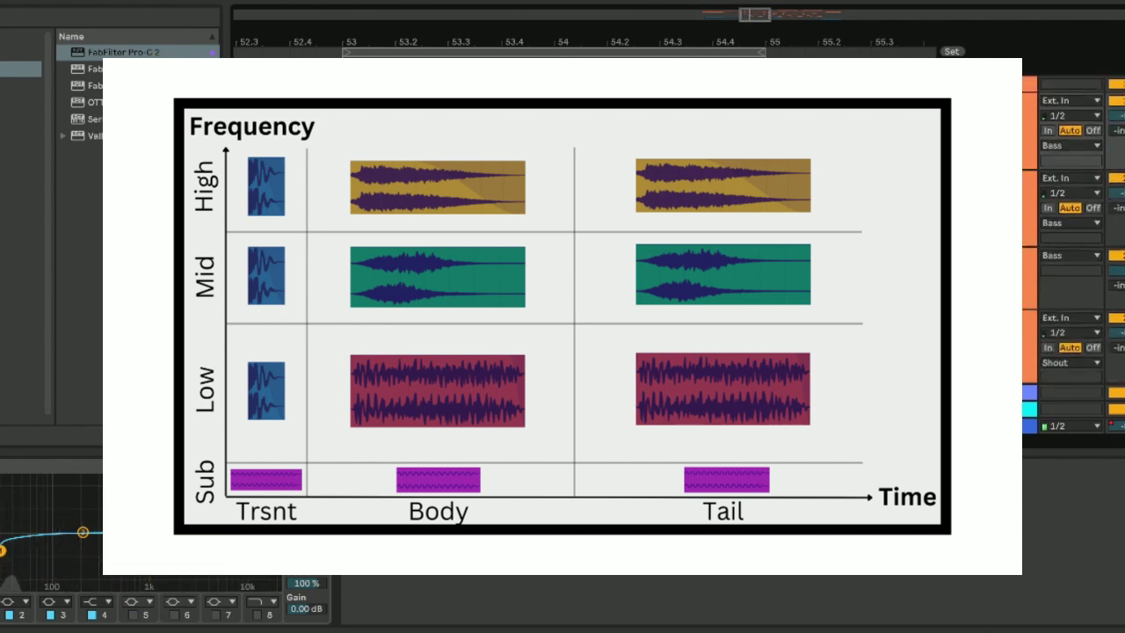
scroll(980, 219, down, 2)
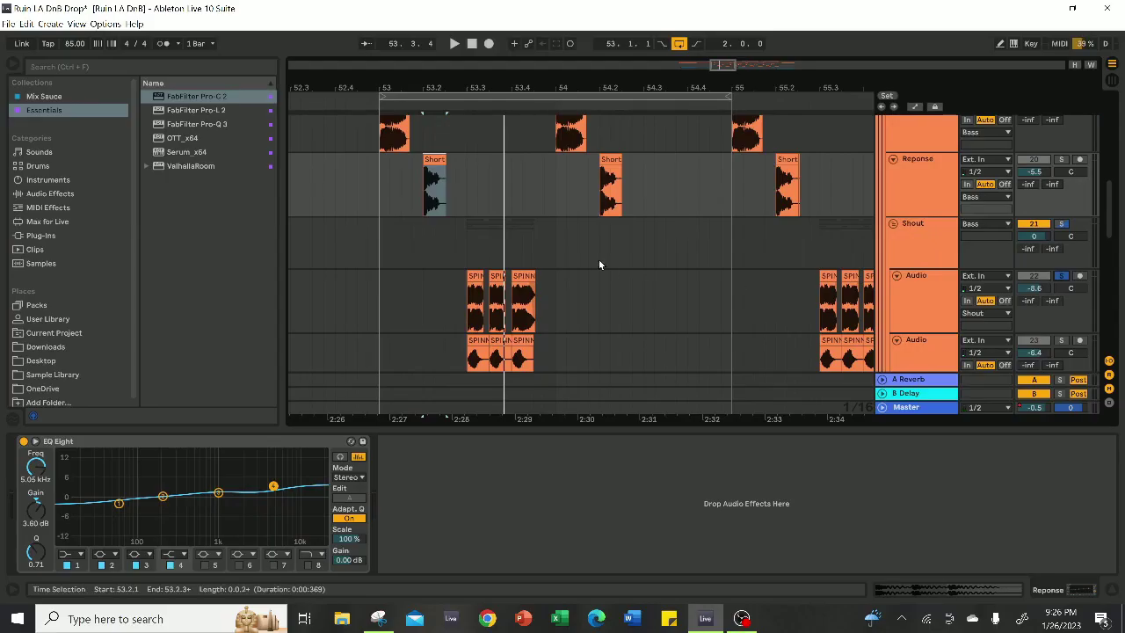
- Listen to the intergalactic bass stab clip at 53.3.1 on soloed track 22
scroll(598, 259, down, 2)
click(475, 216)
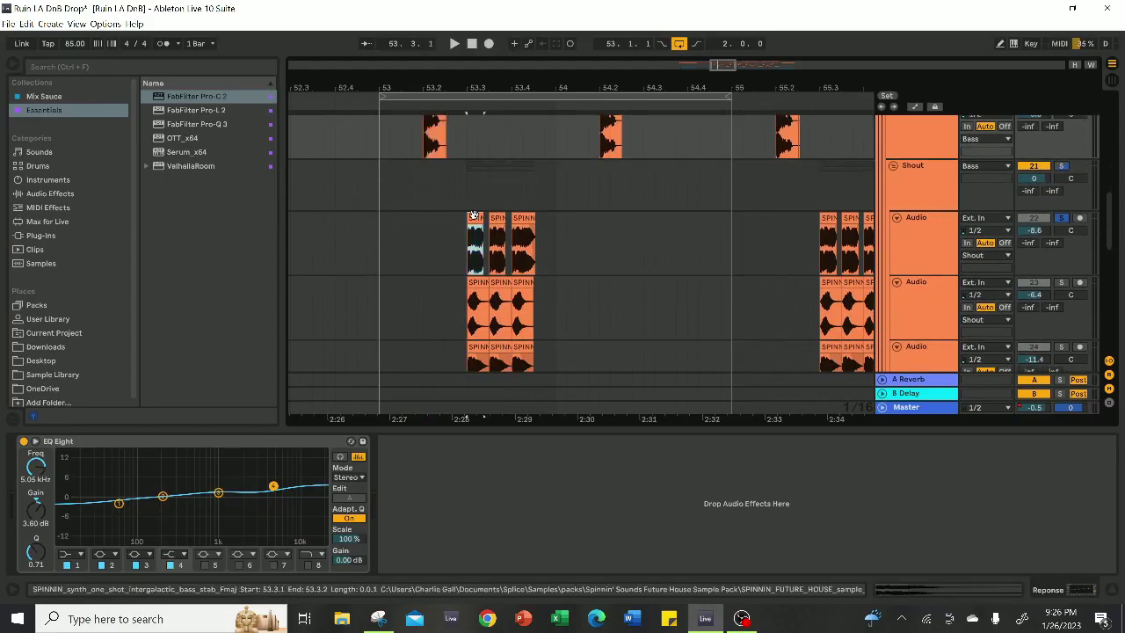
key(space)
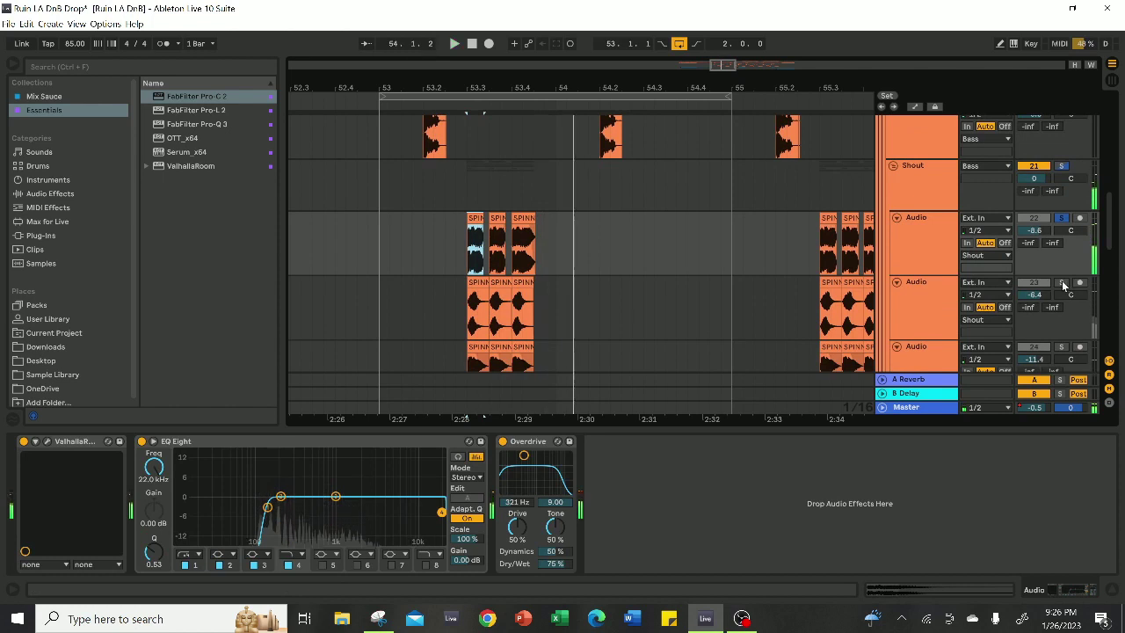
- Solo track 23 in the Shout group and listen to its first clip at 53.3.1
click(1062, 283)
key(space)
click(479, 285)
key(space)
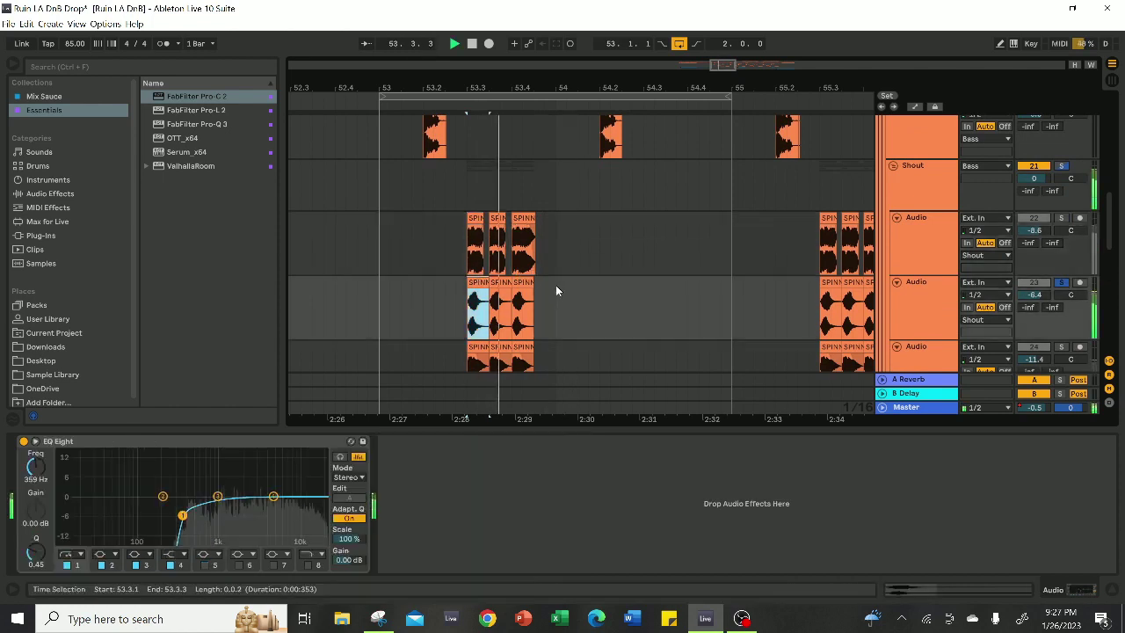
- Solo track 24 in the Shout group and listen to its clips at 53.3
scroll(552, 278, down, 3)
click(1061, 230)
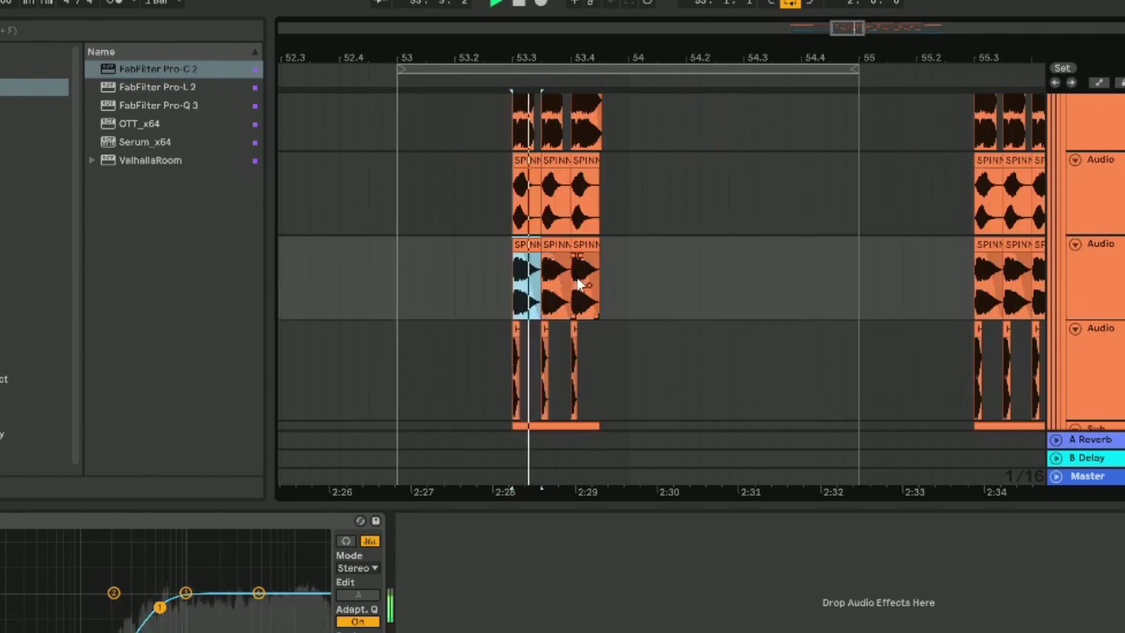
scroll(573, 279, down, 1)
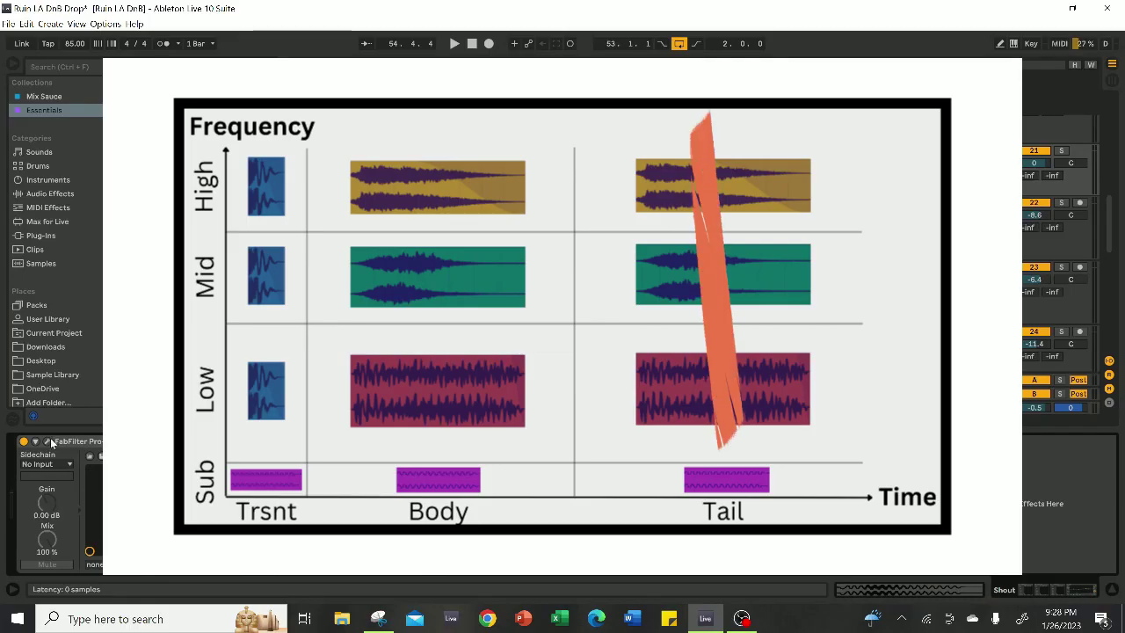
- View the Shout group's FabFilter Pro-C 2, then loop the Shout clips for two beats from 53.3.1 and play them
click(48, 441)
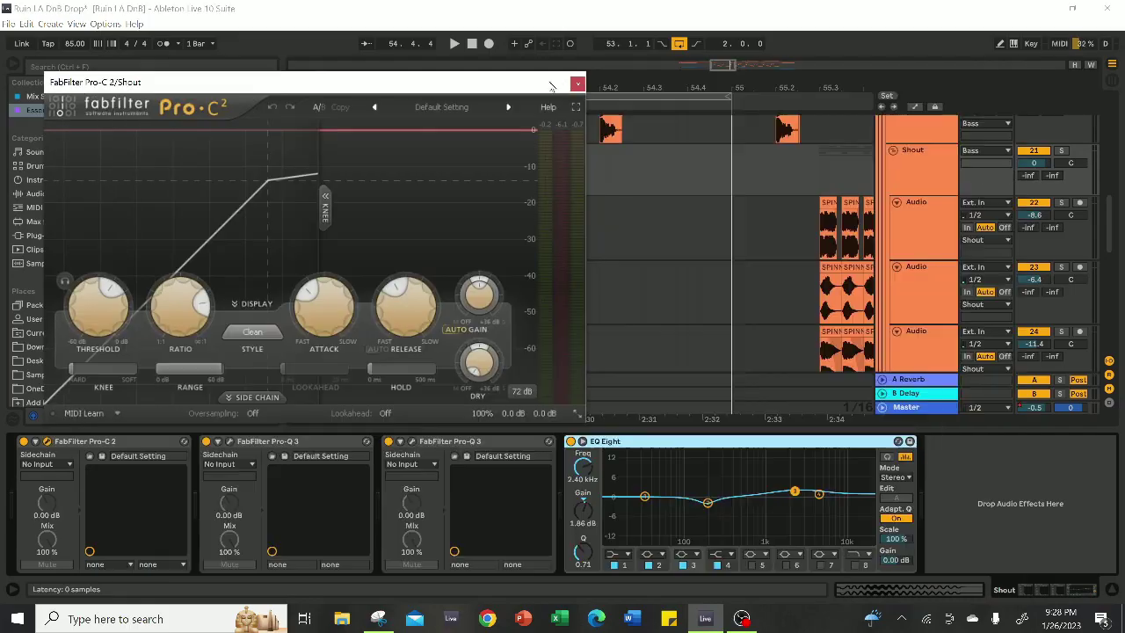
click(575, 86)
drag(463, 217, 549, 363)
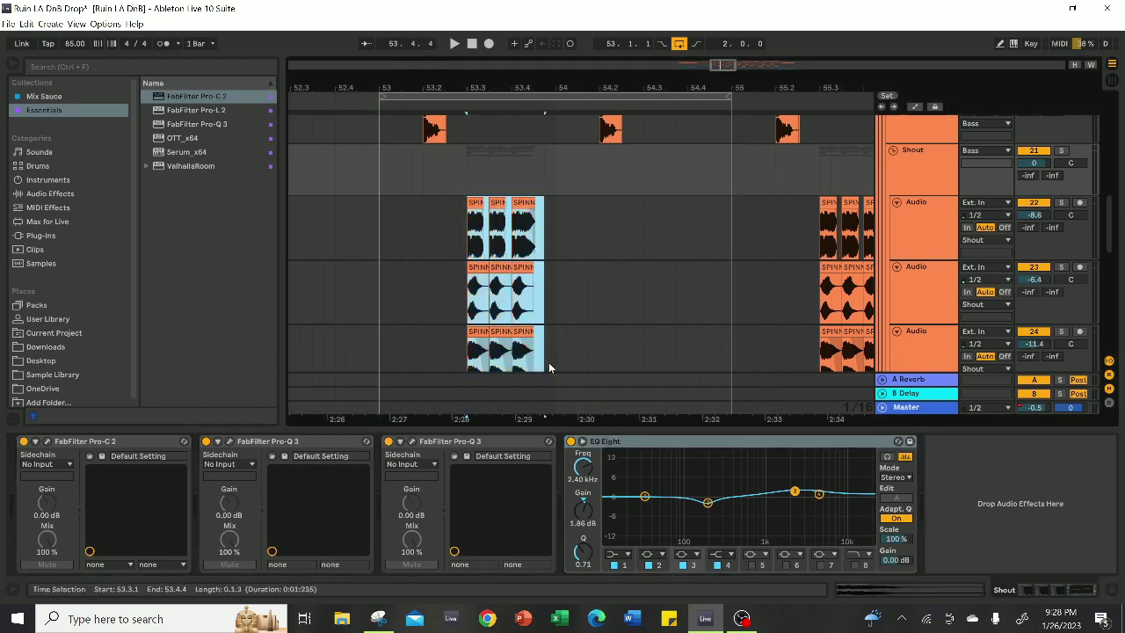
key(space)
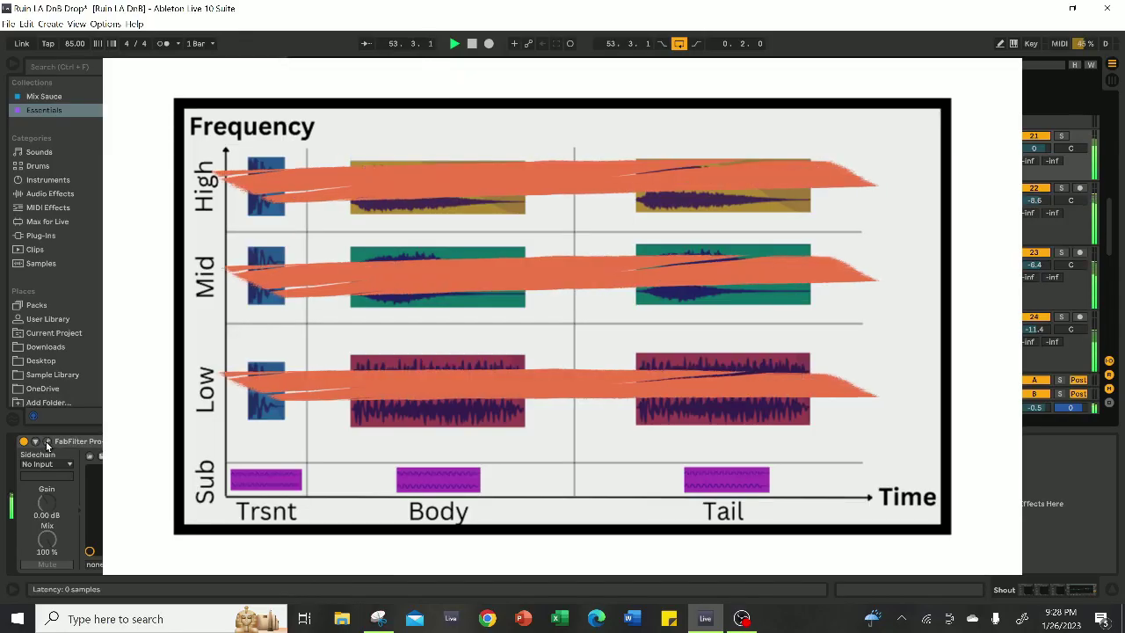
- Examine the Shout group's FabFilter Pro-C 2 compression while the looped layers play
click(47, 442)
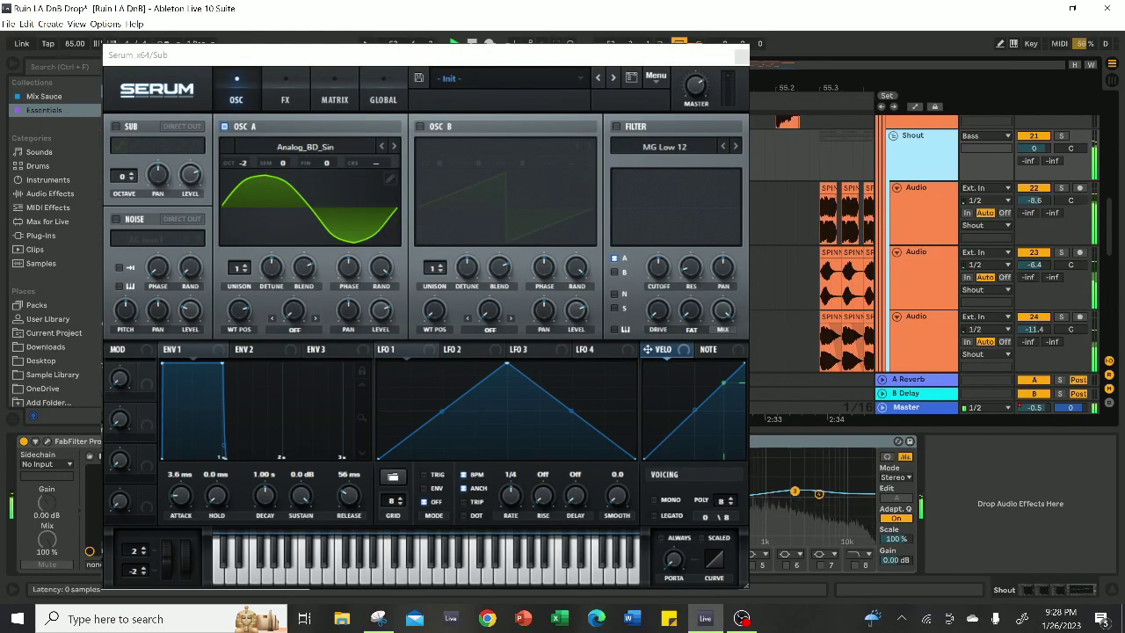
click(47, 442)
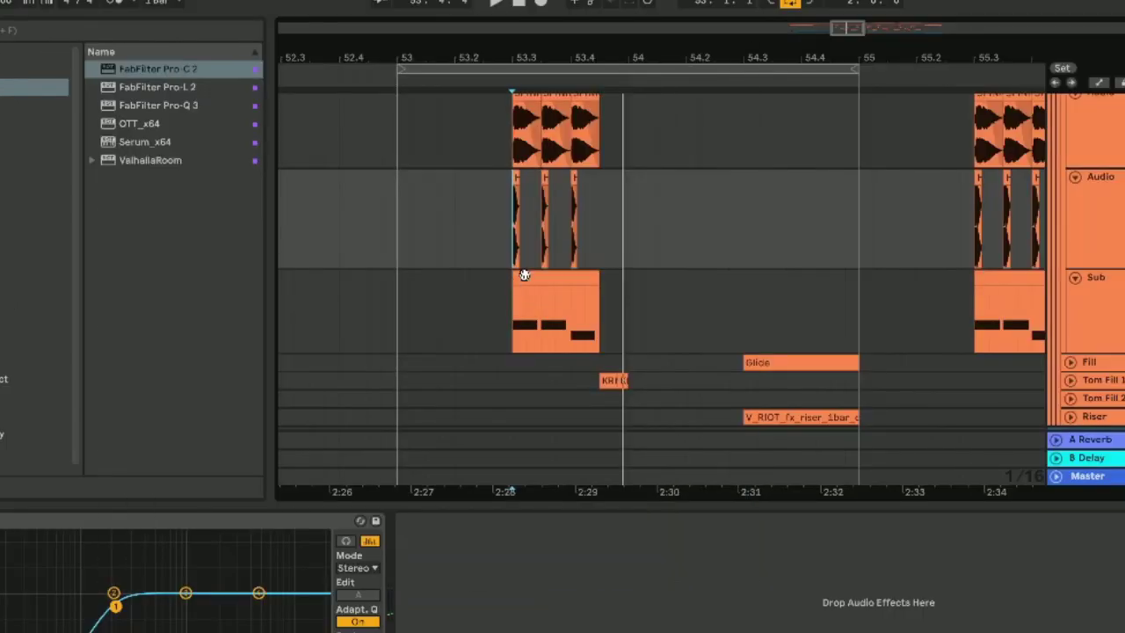
click(527, 279)
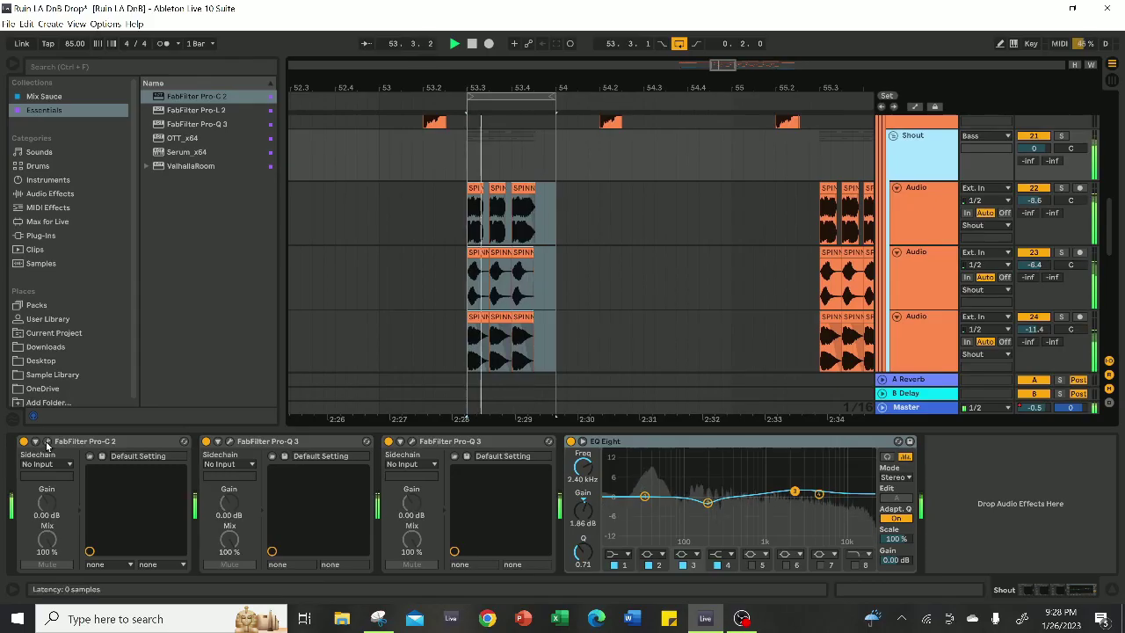
click(48, 442)
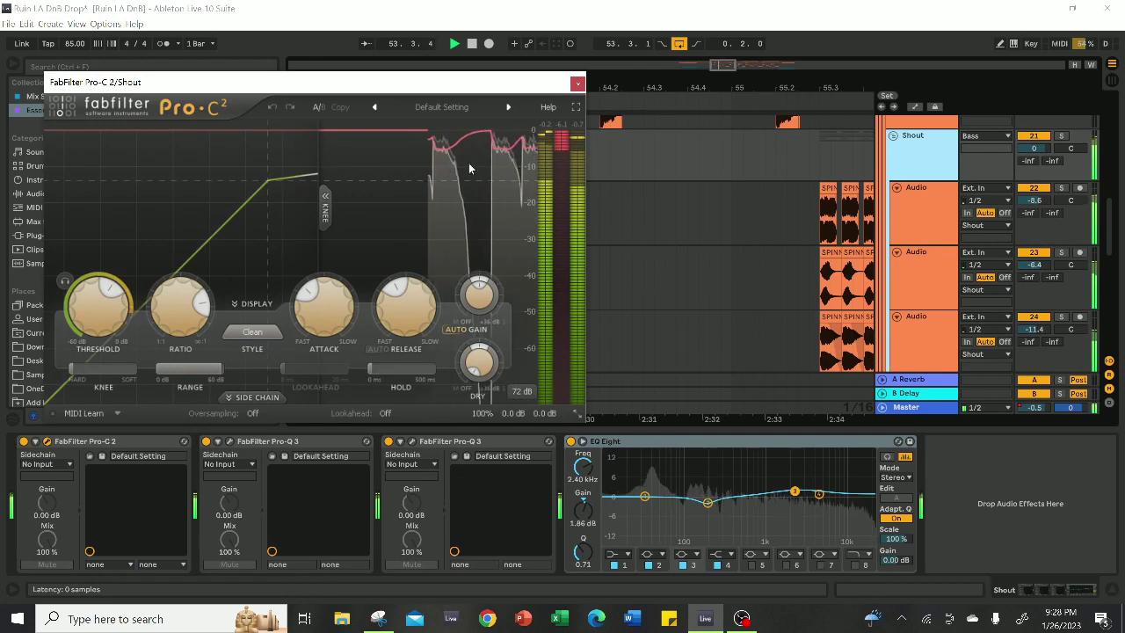
click(578, 82)
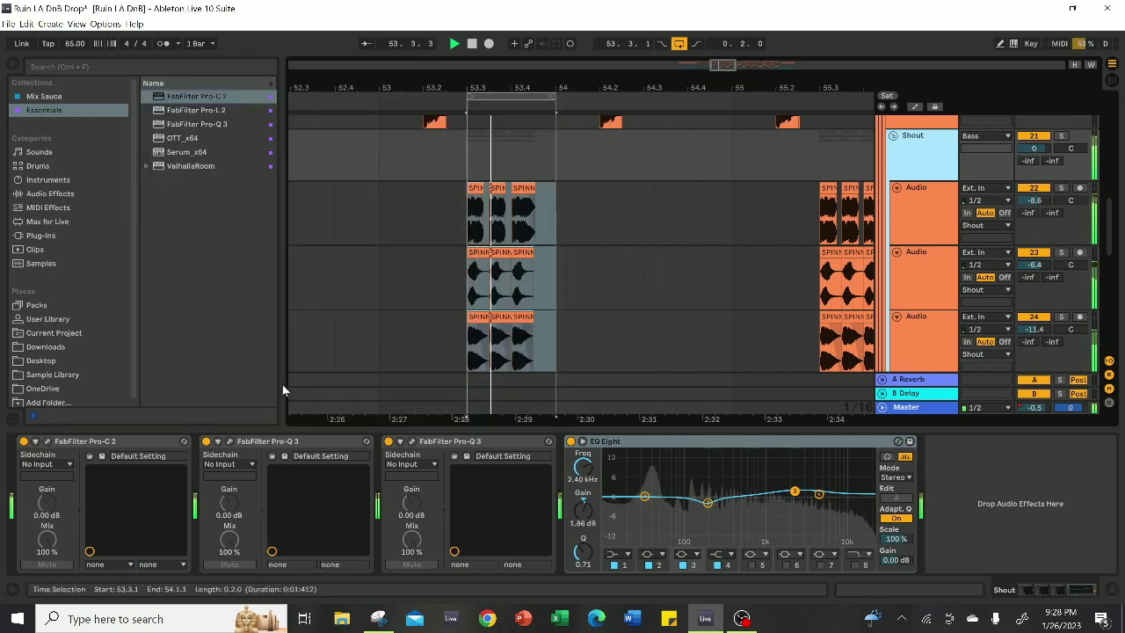
- Examine the curves of the two FabFilter Pro-Q 3 equalizers on the Shout group during playback
click(238, 441)
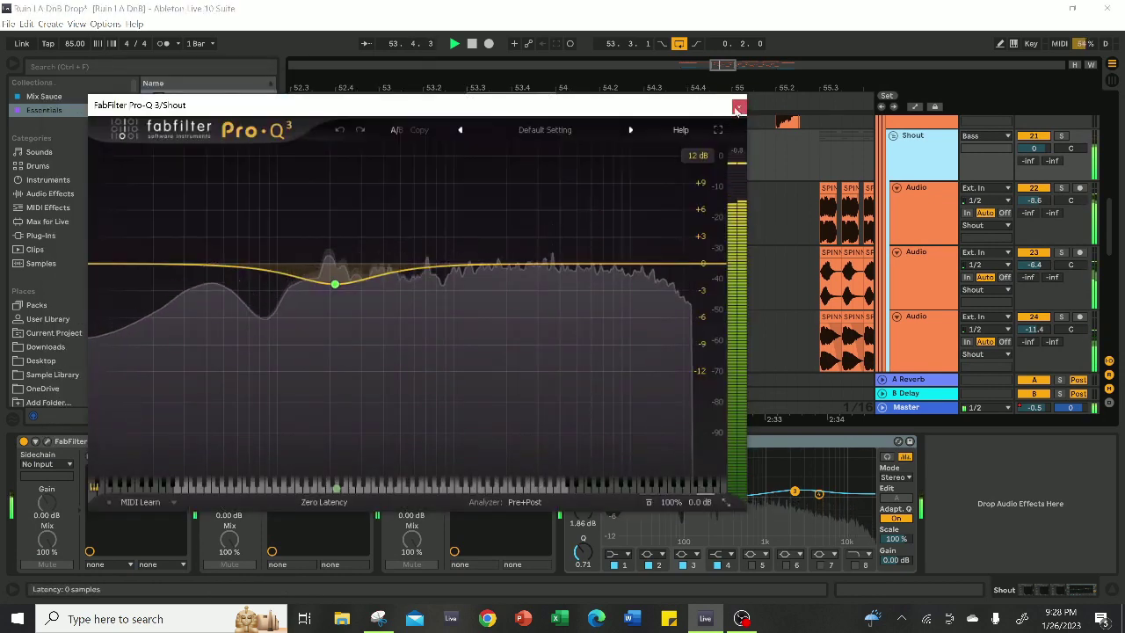
click(740, 100)
click(411, 442)
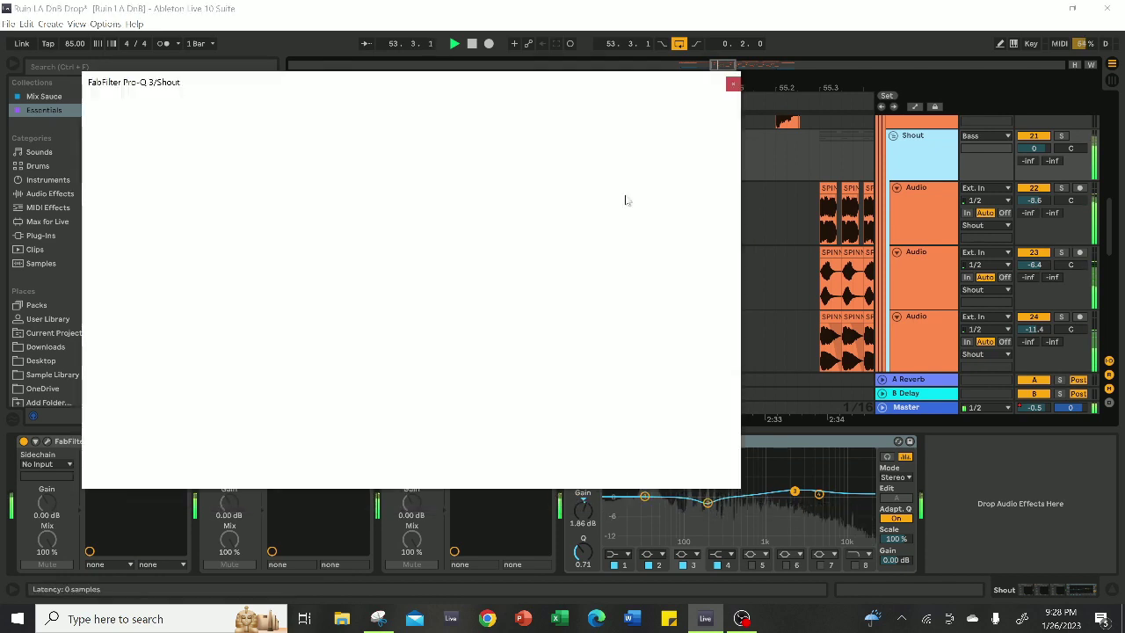
click(733, 83)
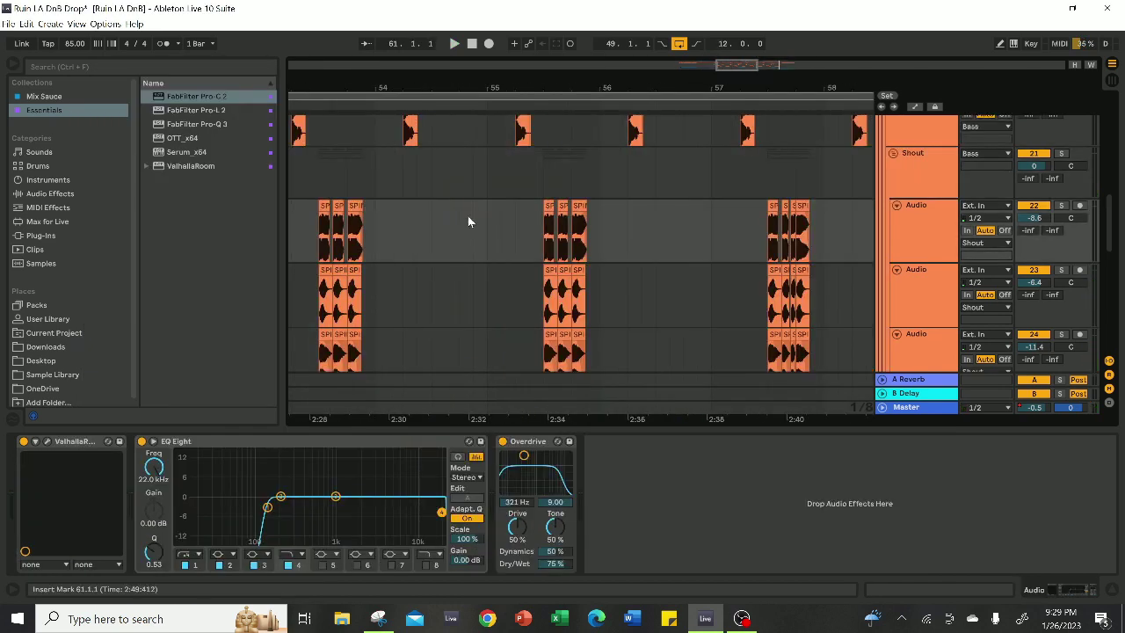
- Look over the repeating Shout pattern from bar 53 onward, placing the insert marker at 53.1.1 and 57.1.1
key(minus)
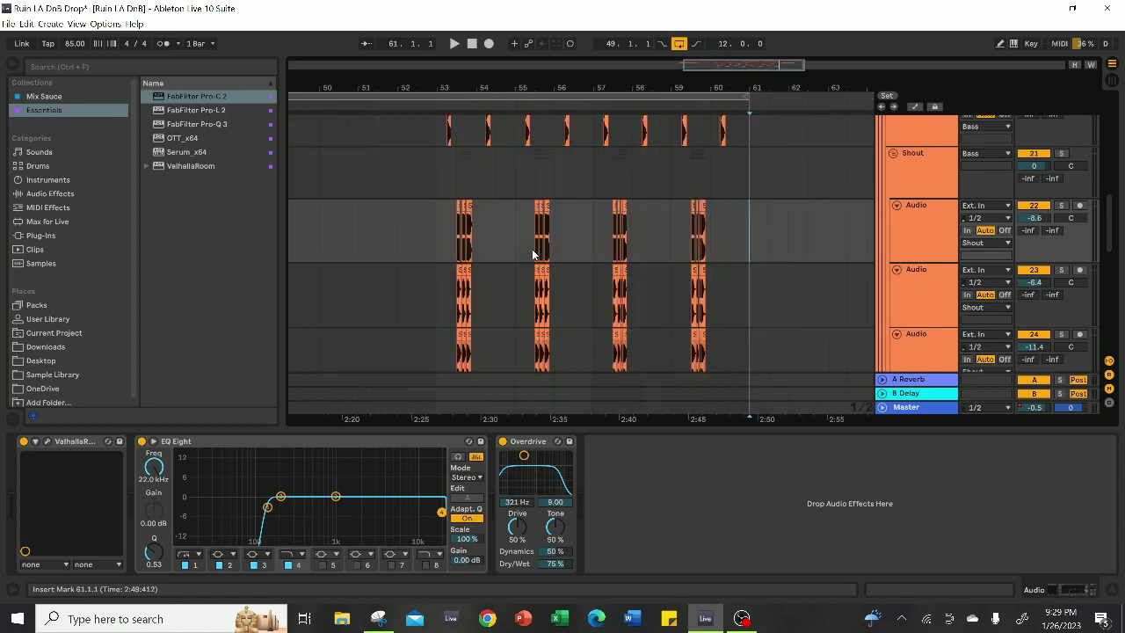
click(446, 216)
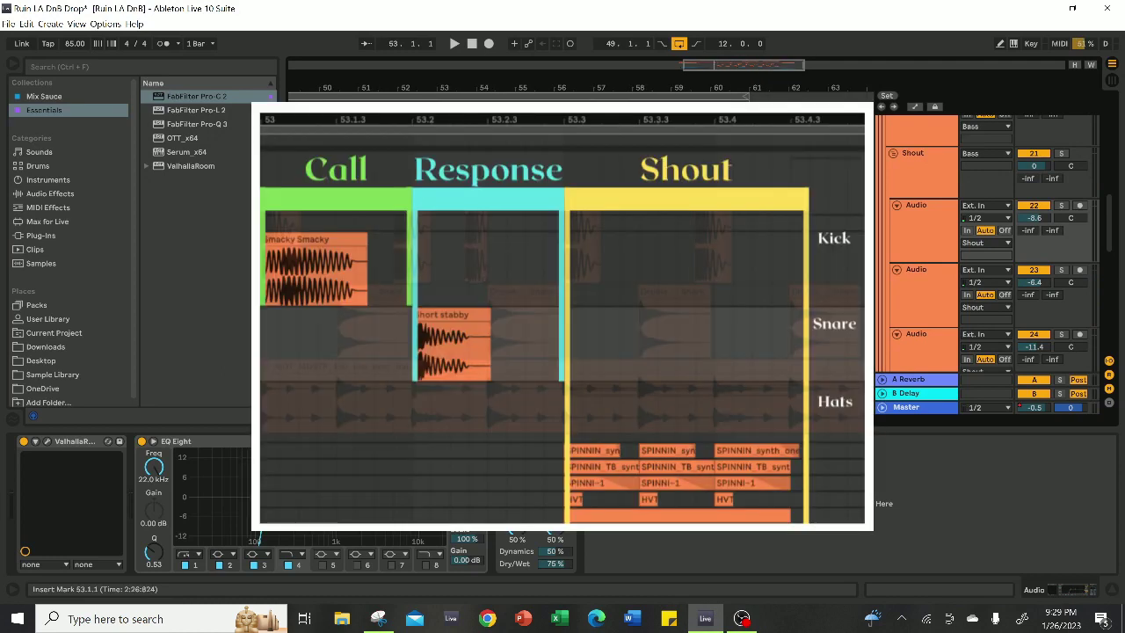
drag(592, 246, 352, 316)
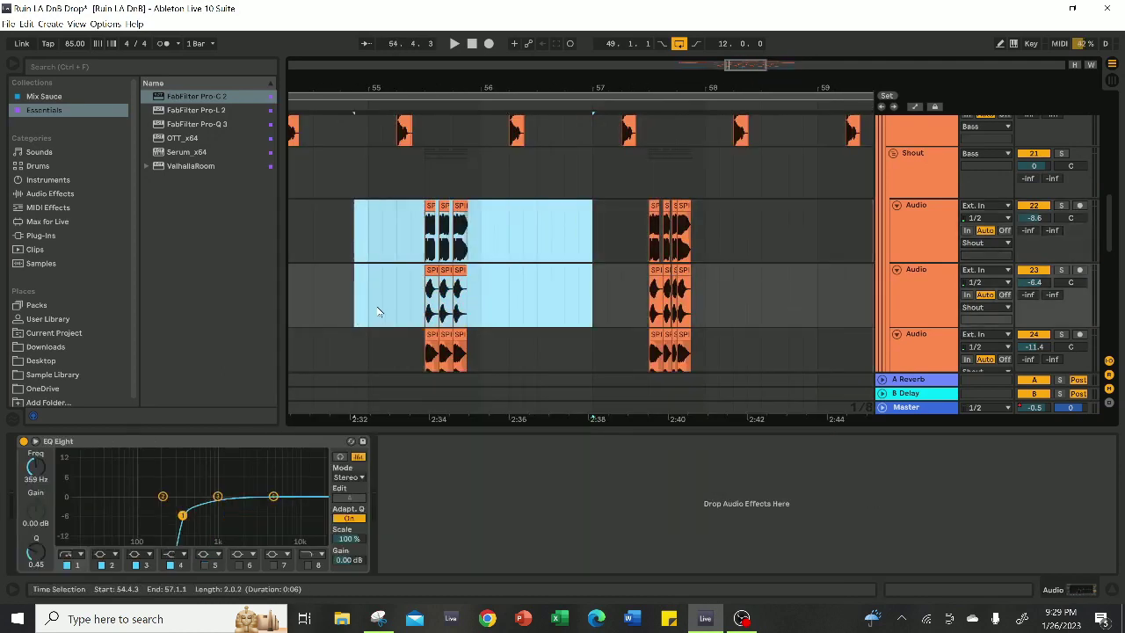
scroll(385, 310, down, 3)
click(455, 228)
key(minus)
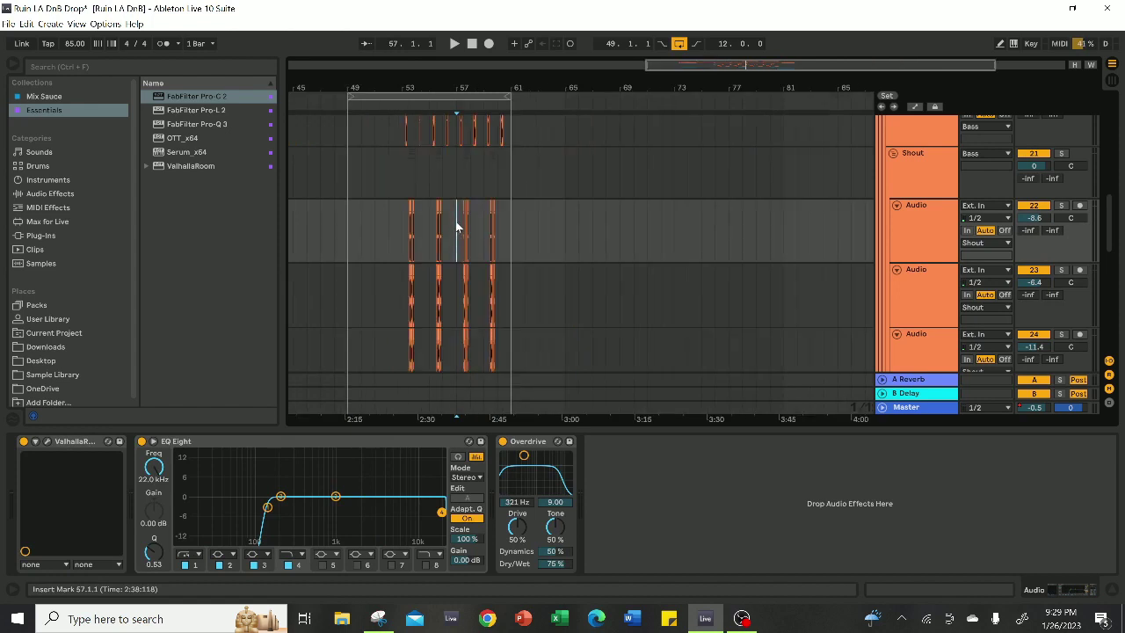
- Copy the top Shout layer's clips between 55.3.1 and 56.1.1 and paste them at 57.3.1 on the same track
drag(398, 333, 399, 332)
scroll(415, 307, up, 3)
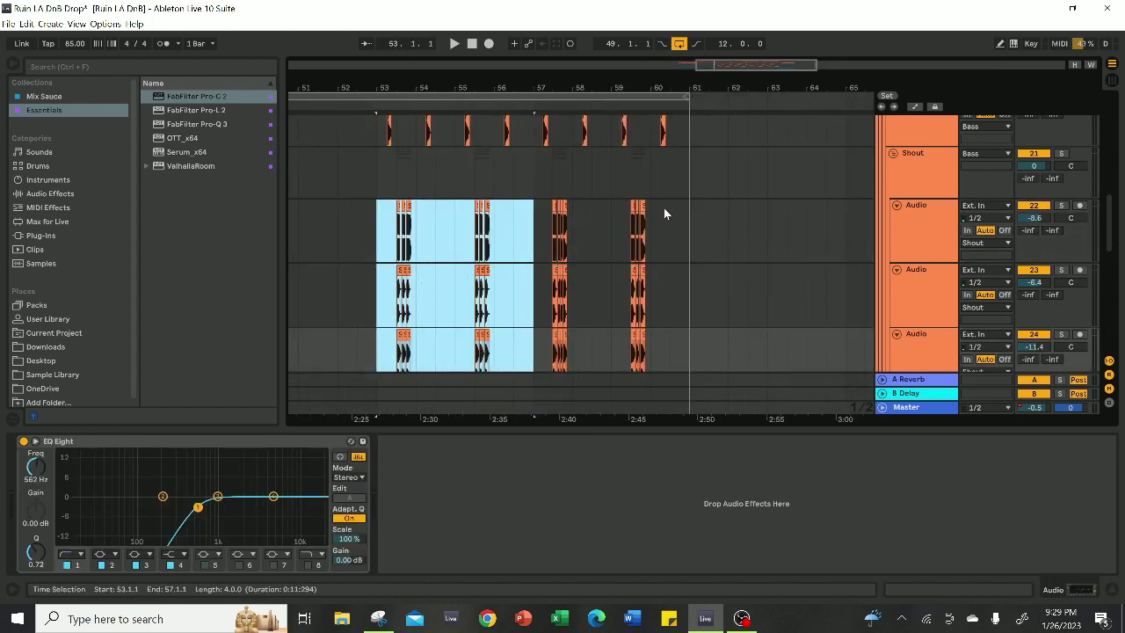
drag(376, 211, 434, 210)
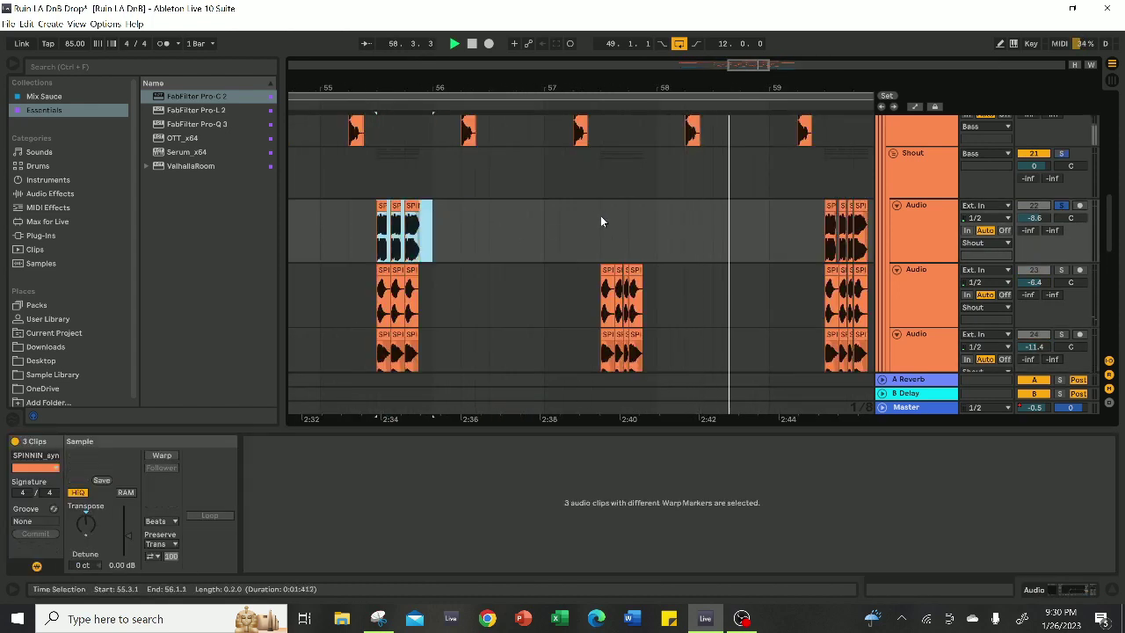
click(602, 222)
key(ctrl+v)
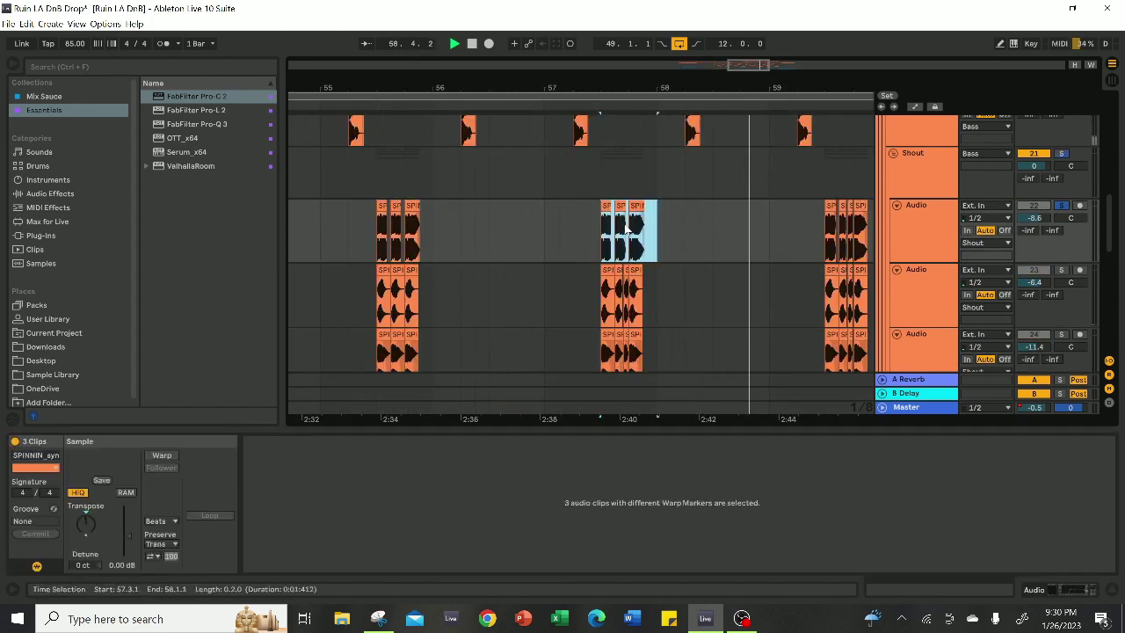
- Shorten the second pasted clip on the top Shout layer so that it ends at 57.3.4
key(plus)
key(plus)
key(plus)
click(625, 229)
click(586, 206)
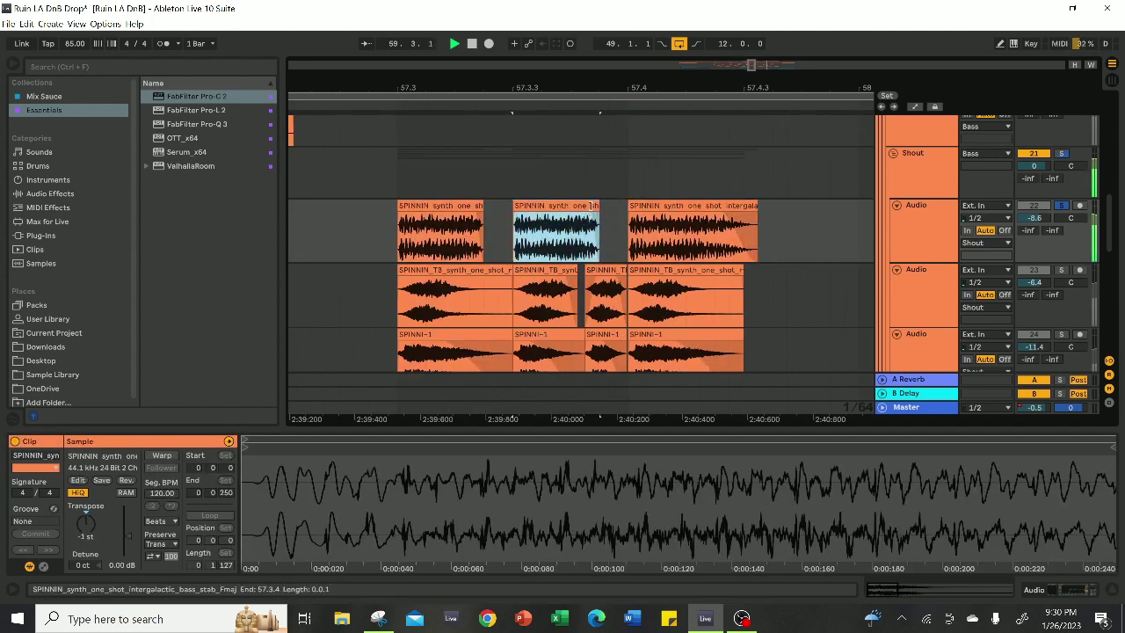
drag(597, 205, 583, 206)
- Paste a copy of the shortened clip in line with the lower layers' third hit and trim its end to 57.4
key(plus)
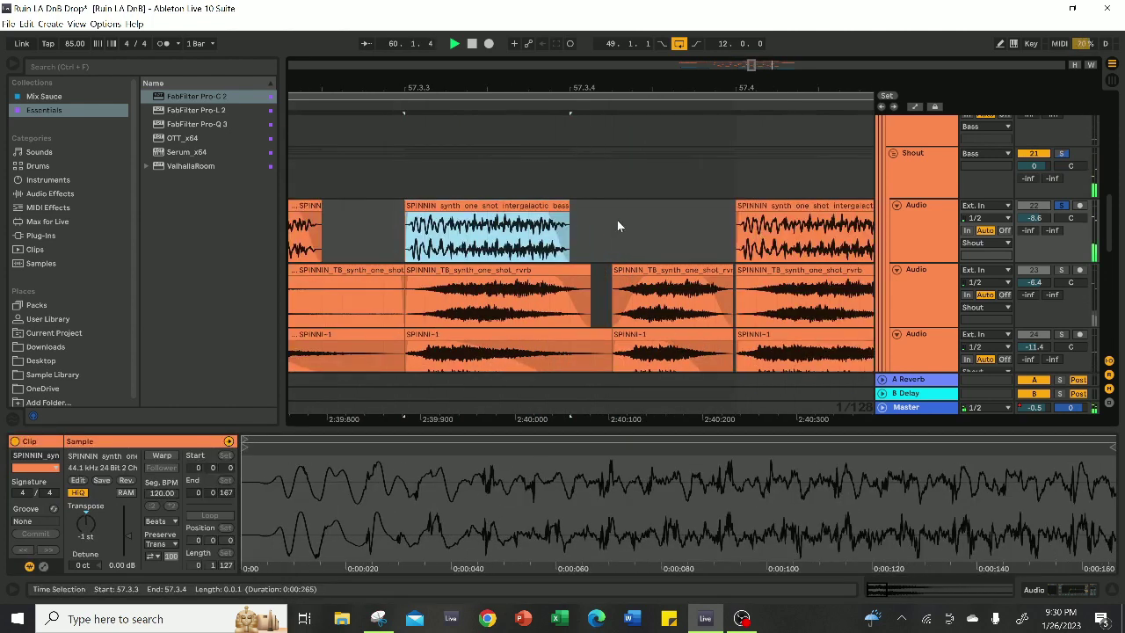
click(617, 220)
key(ctrl+v)
drag(778, 211, 737, 211)
click(720, 217)
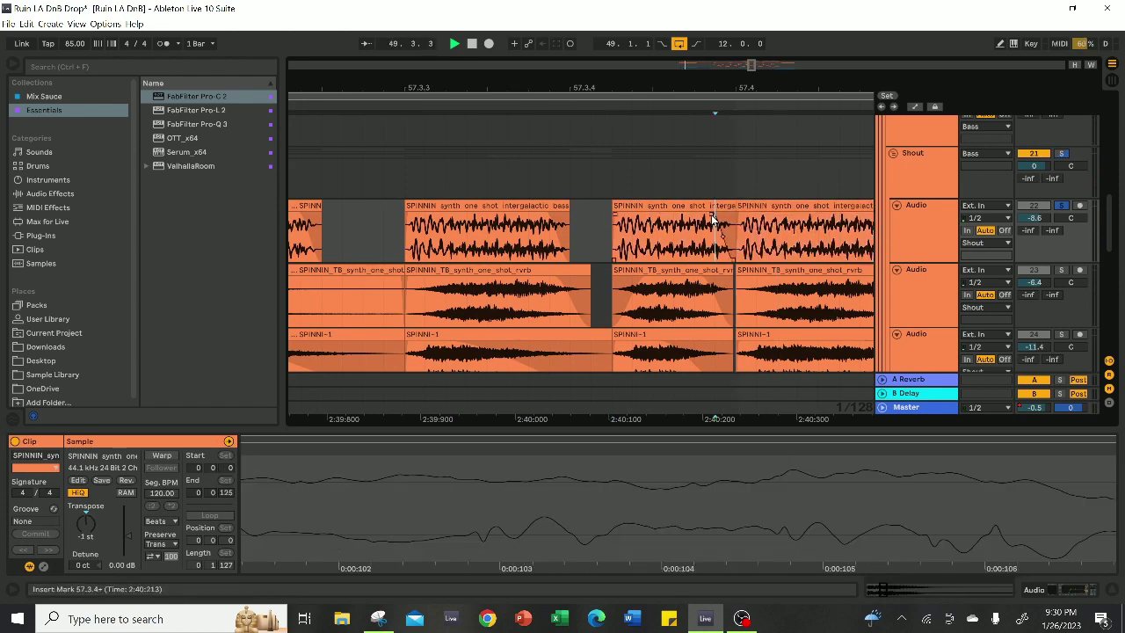
- Lower the transposition of the top Shout layer's clip at 57.3.3
click(534, 205)
scroll(542, 205, down, 3)
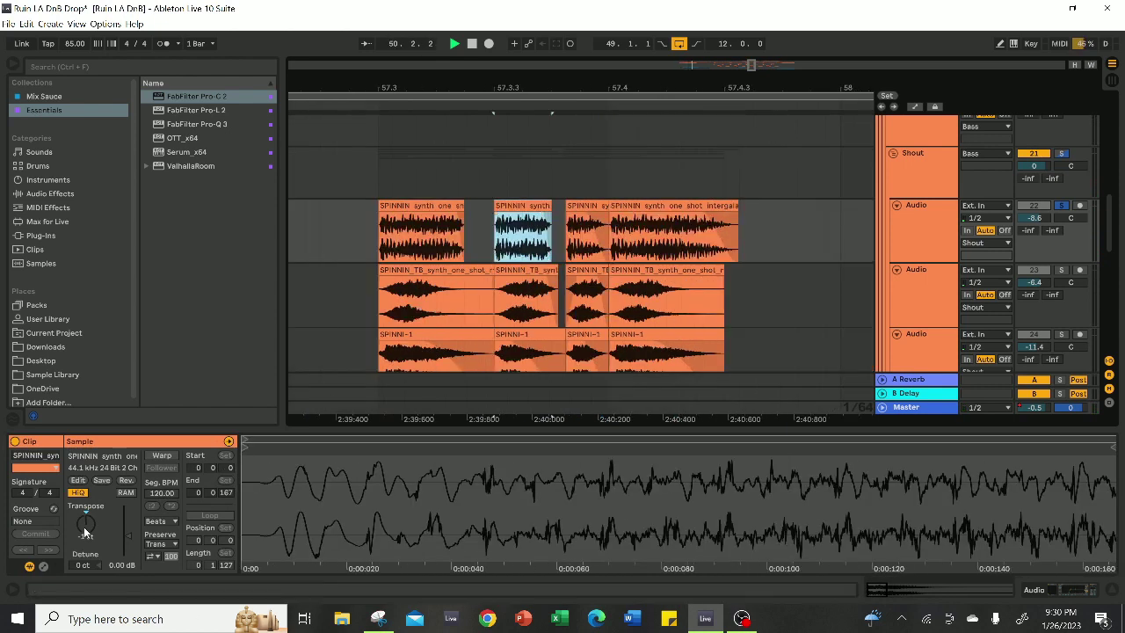
drag(83, 526, 76, 533)
scroll(549, 208, down, 3)
click(549, 208)
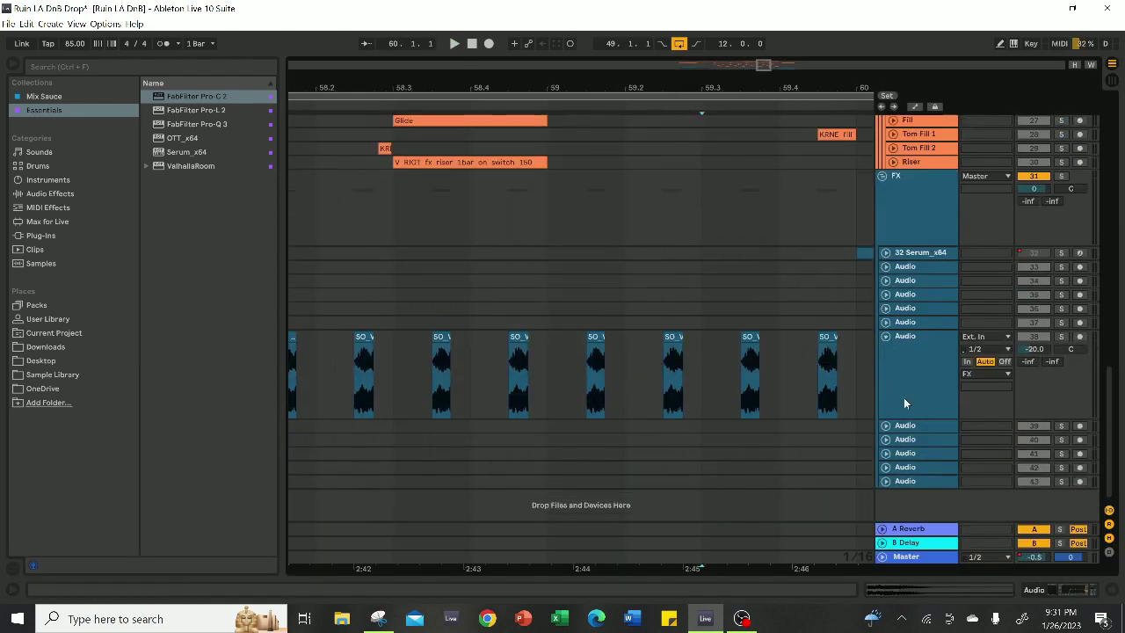
- Rename audio track 38 in the FX group as Chant
click(895, 370)
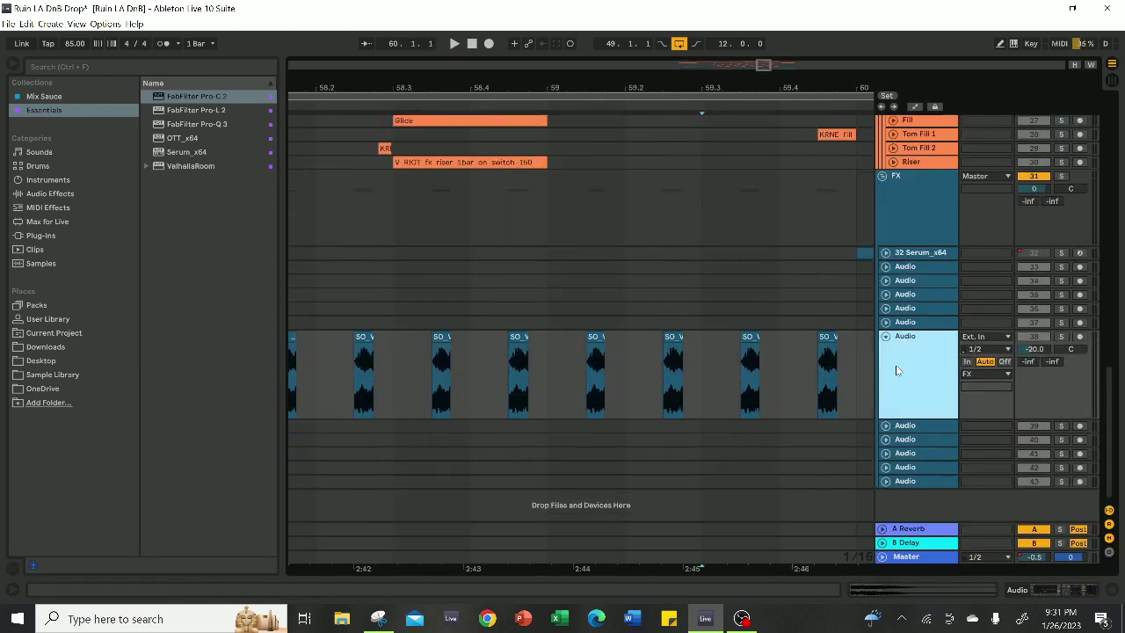
text(Chant)
key(Return)
scroll(620, 325, down, 3)
- Play the Chant clips from 57.1.1, then insert a fresh Delay effect between the track's EQ Eight and ValhallaRoom
drag(387, 349, 480, 348)
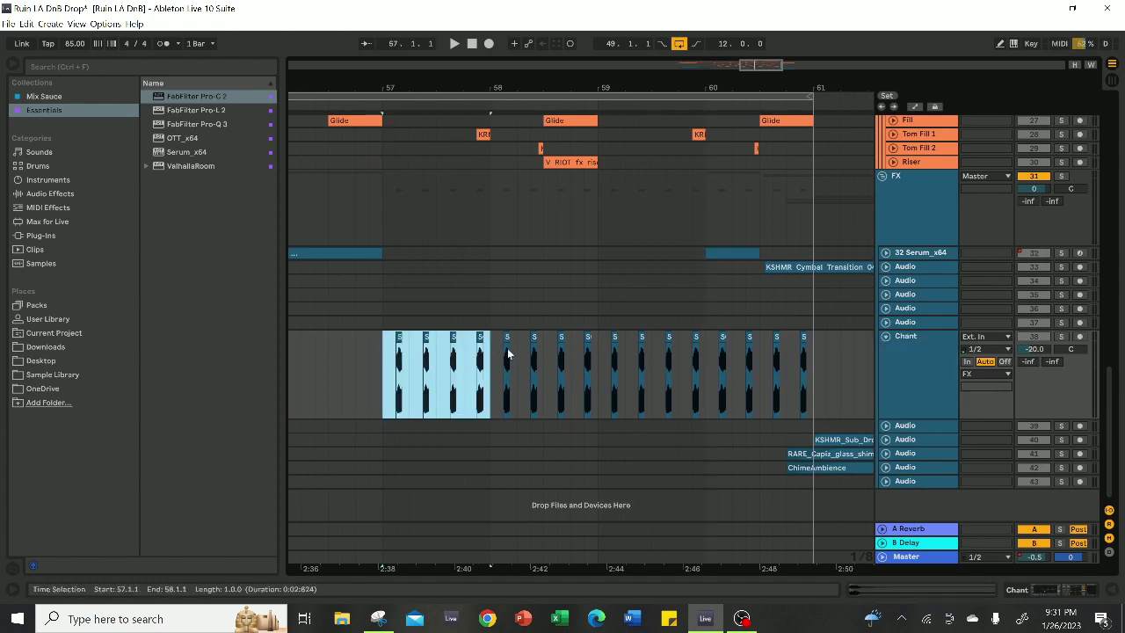
key(space)
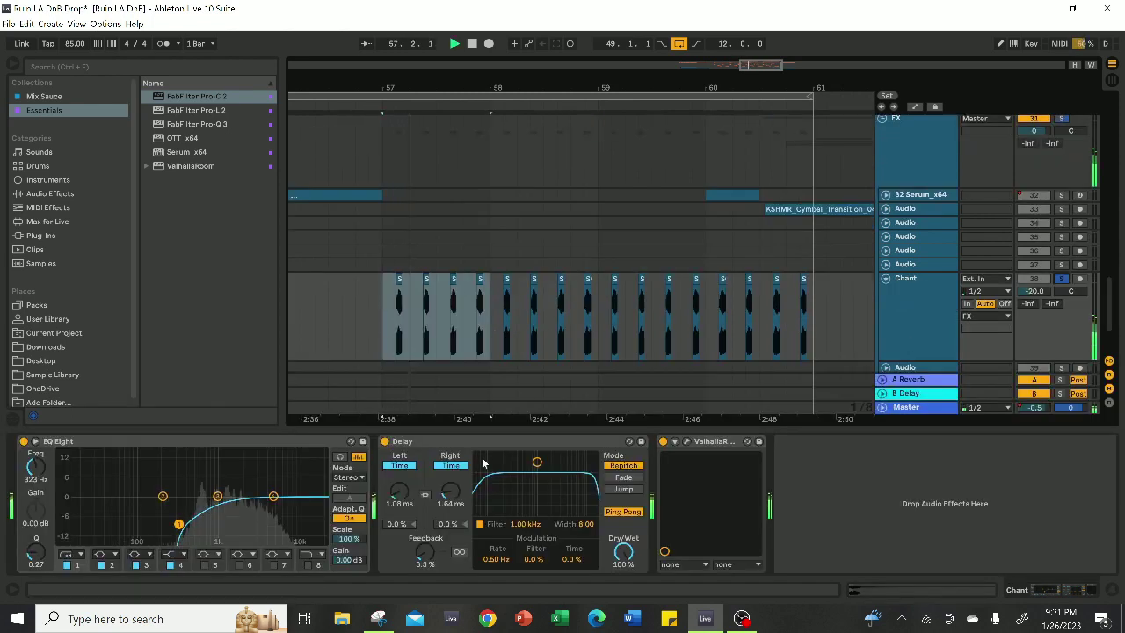
click(493, 439)
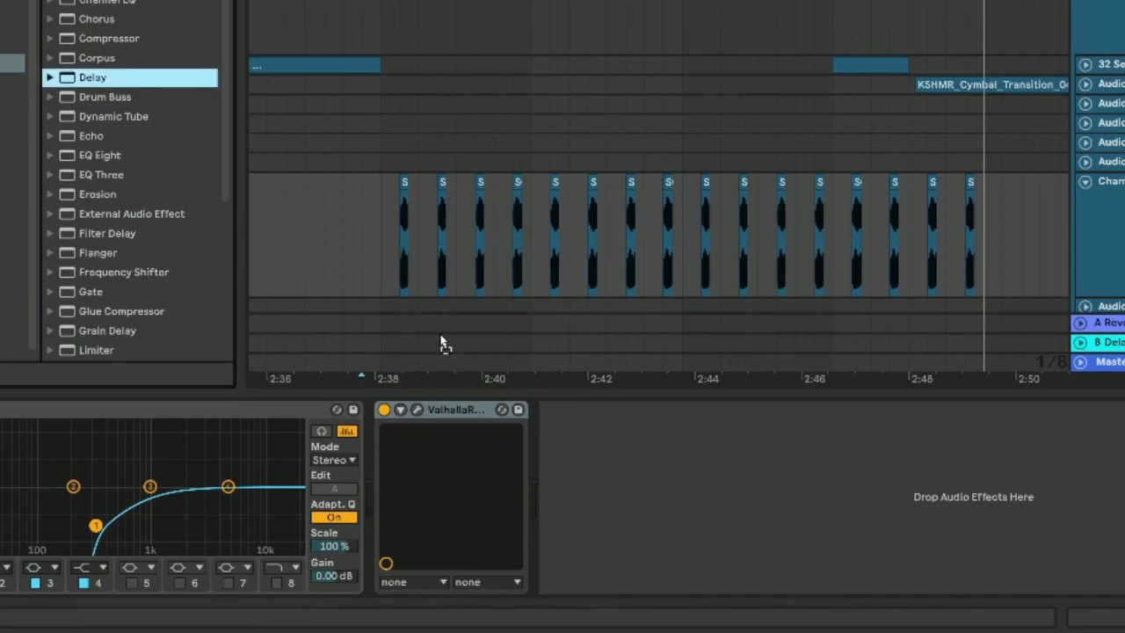
drag(441, 343, 427, 457)
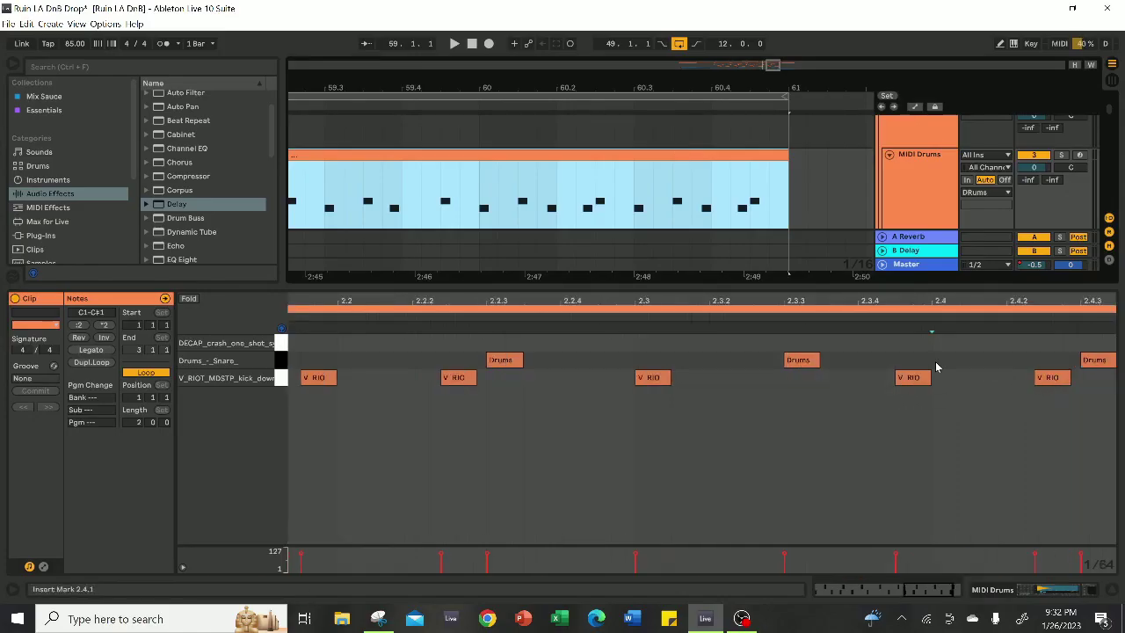
- Add a snare note at 2.4.1 in the MIDI Drums clip
double_click(937, 360)
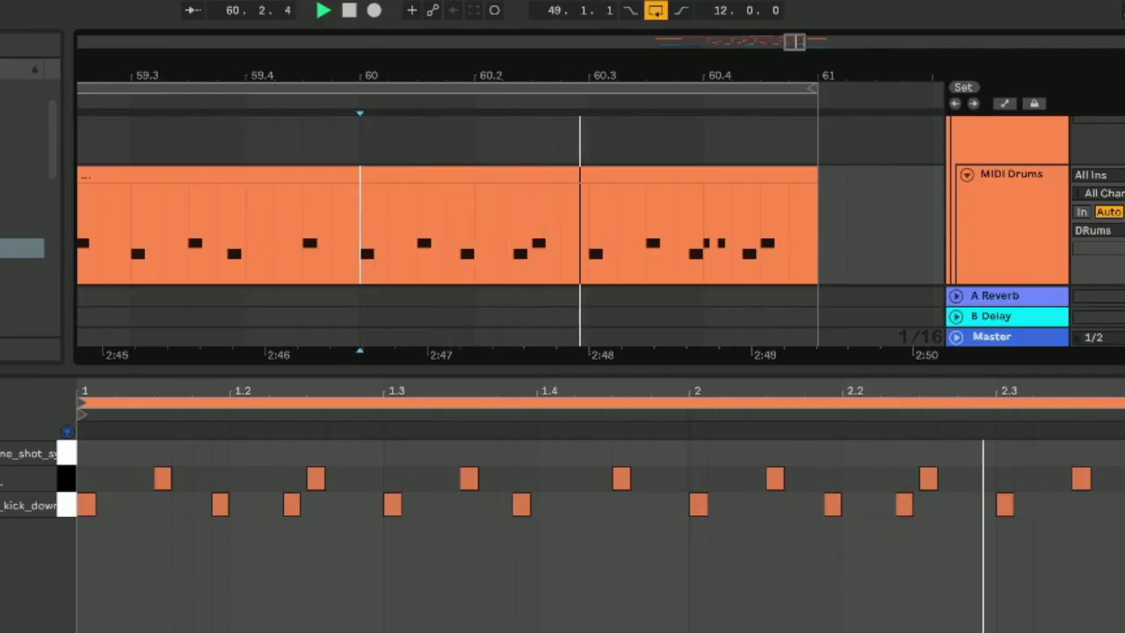
scroll(510, 228, up, 2)
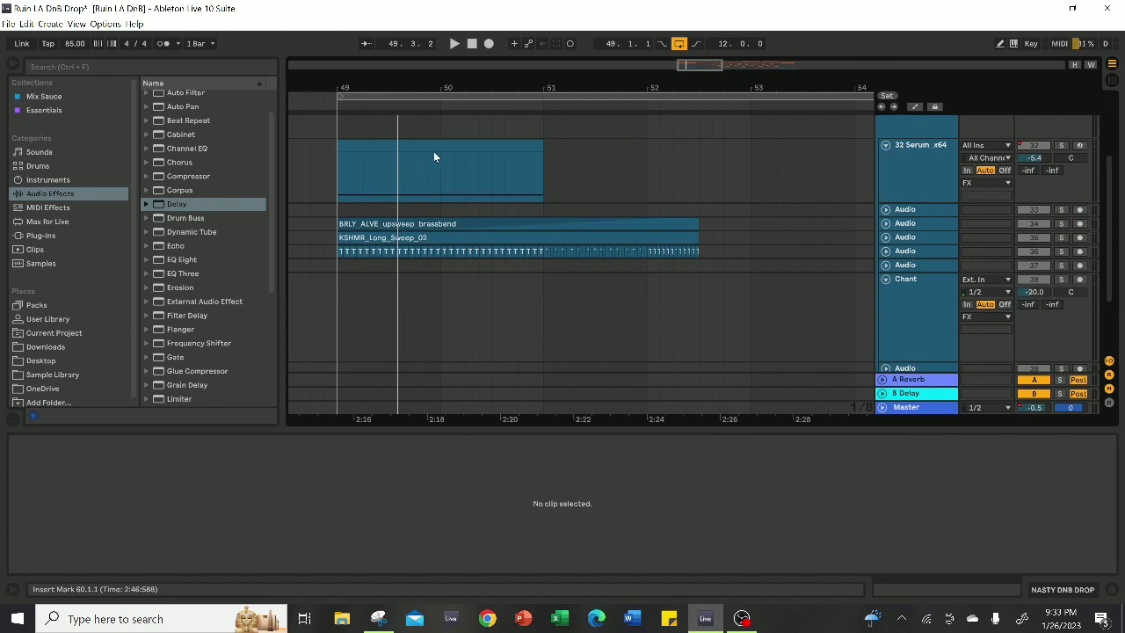
- Solo the 32 Serum_x64 track in the FX group and play its clip near bar 50
click(433, 151)
click(1061, 146)
key(space)
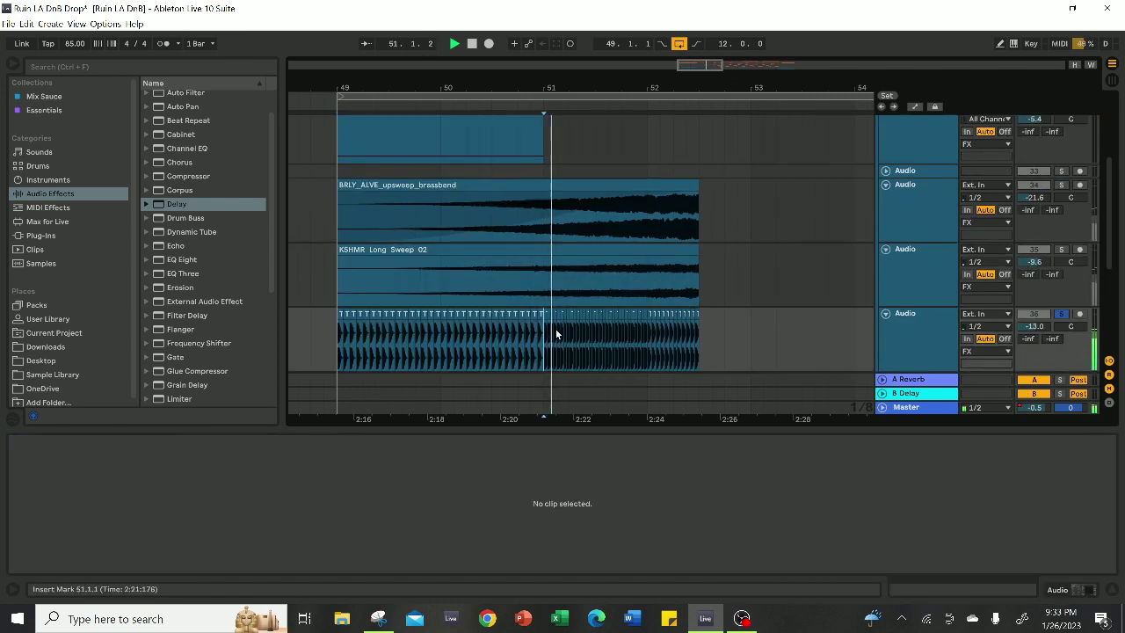
- Audition the BRLY_ALVE upsweep and KSHMR_Long_Sweep_02 layers, expanding track 35 to view its waveform
scroll(672, 321, down, 2)
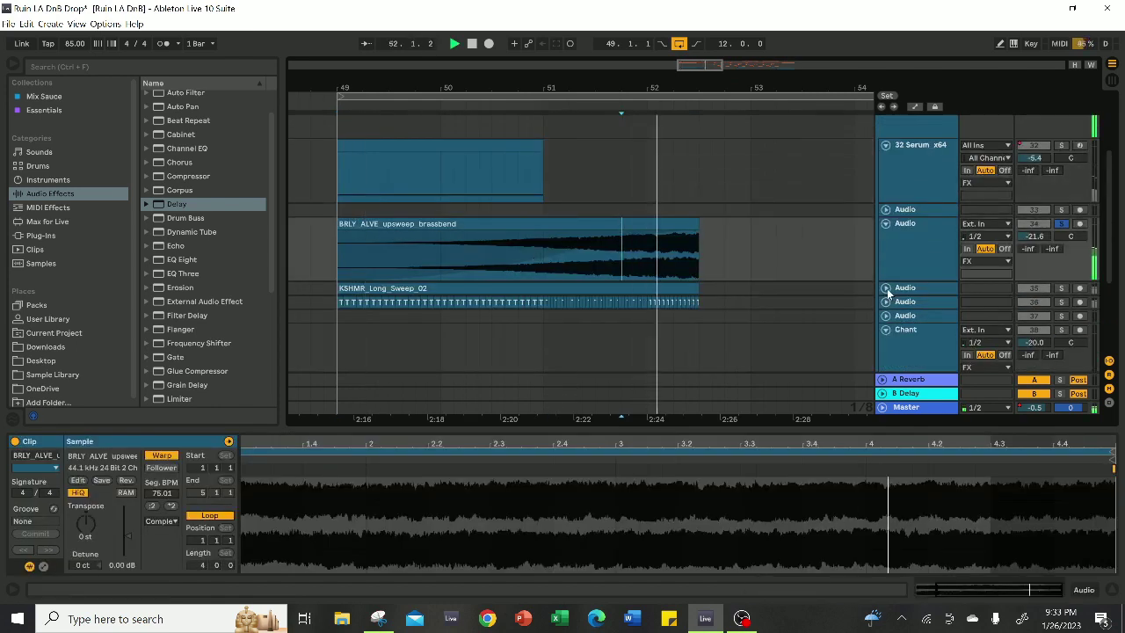
click(886, 288)
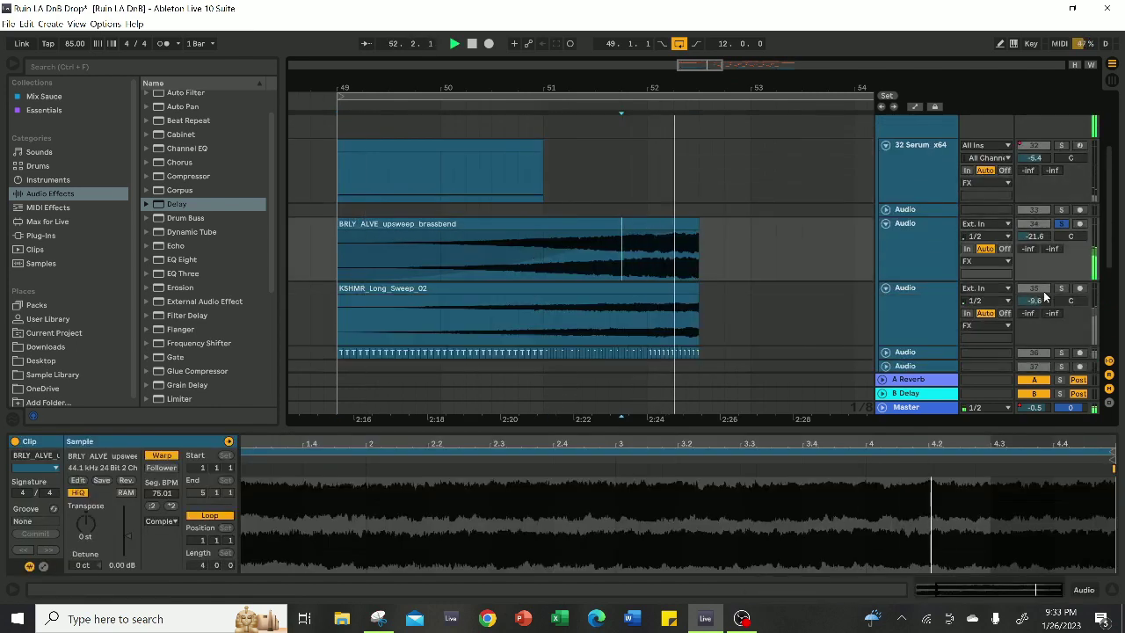
click(556, 307)
scroll(910, 307, down, 1)
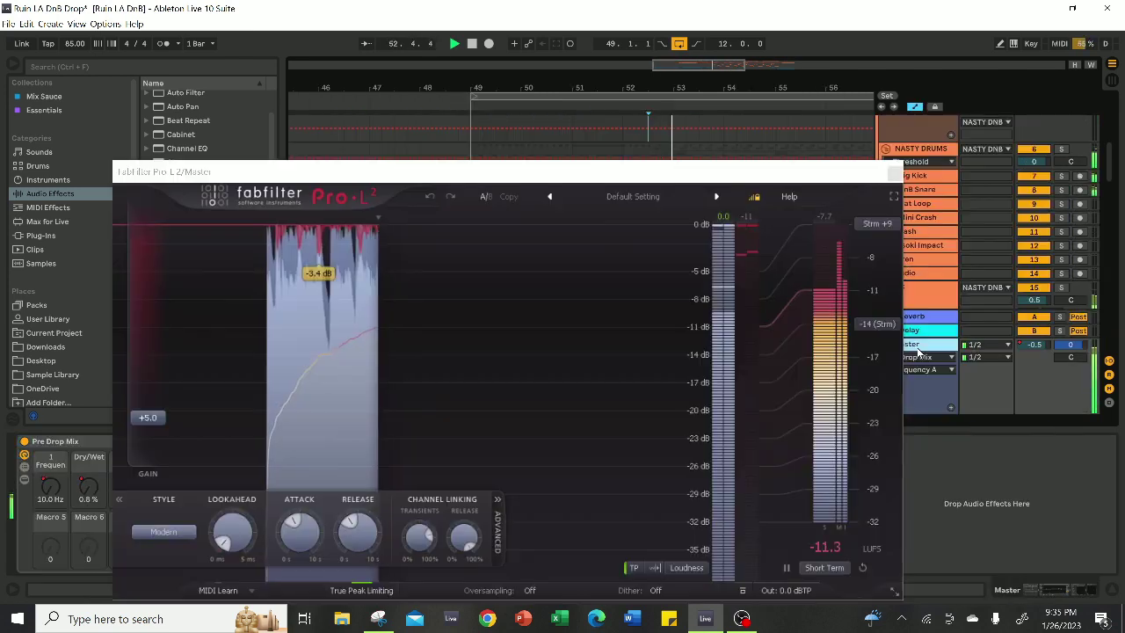
- Reposition the Master's FabFilter Pro-L 2 window and examine its limiting during playback
drag(656, 194, 616, 150)
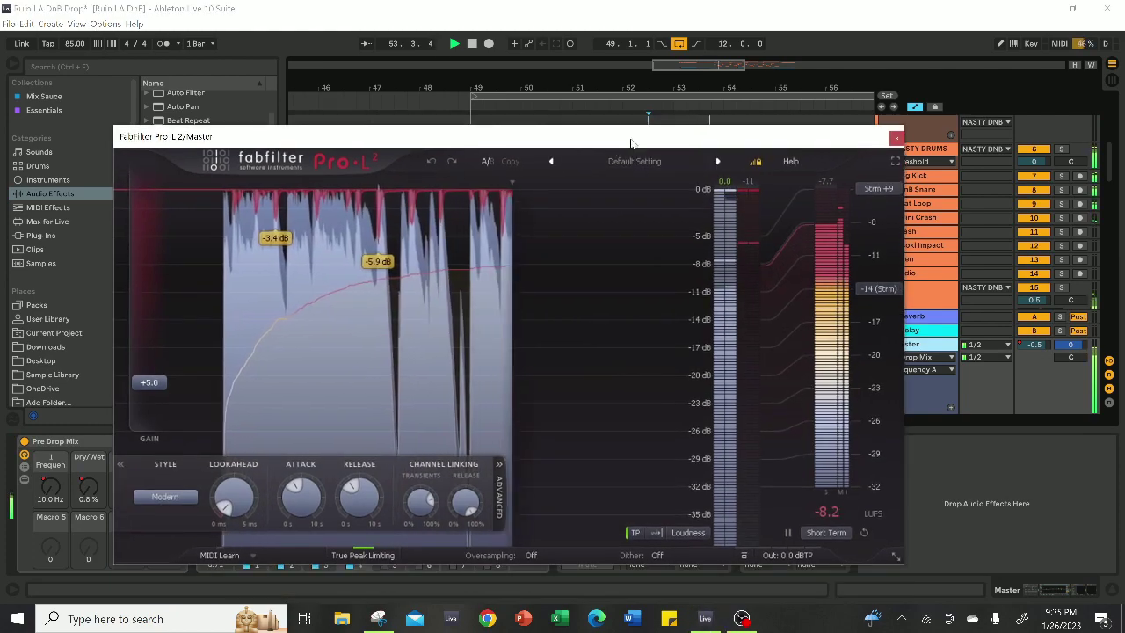